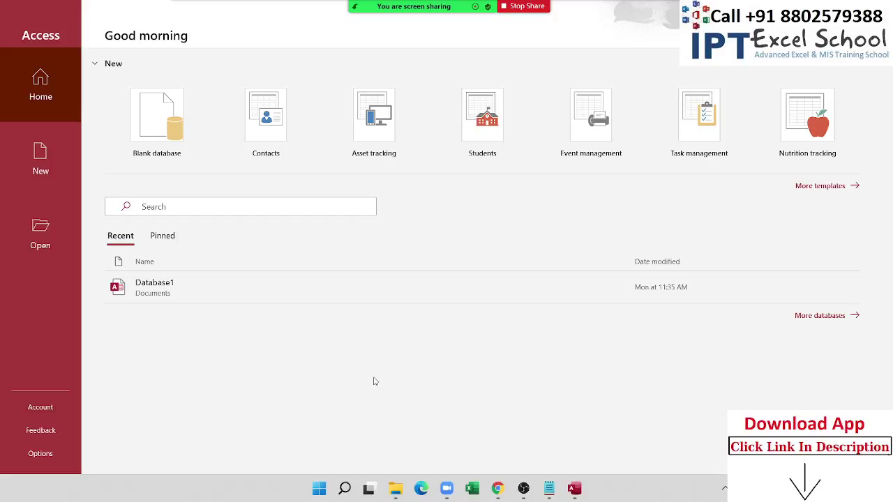
# Start a blank database, check the save folder, and name the file Data
pyautogui.click(158, 131)
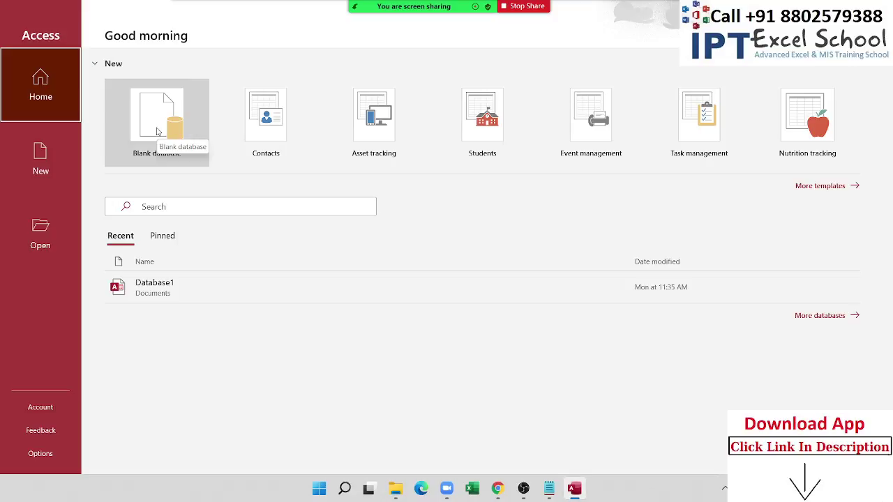
pyautogui.click(167, 156)
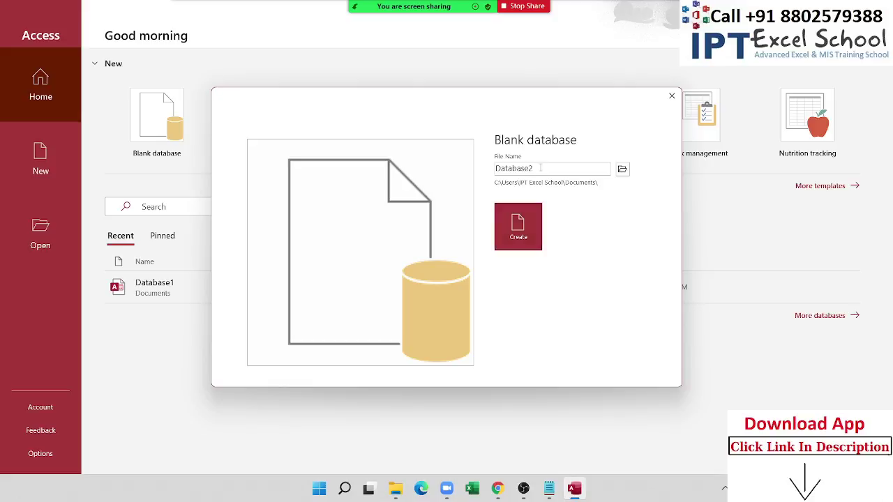
pyautogui.moveTo(496, 168); pyautogui.dragTo(515, 168)
pyautogui.click(541, 174)
pyautogui.click(617, 175)
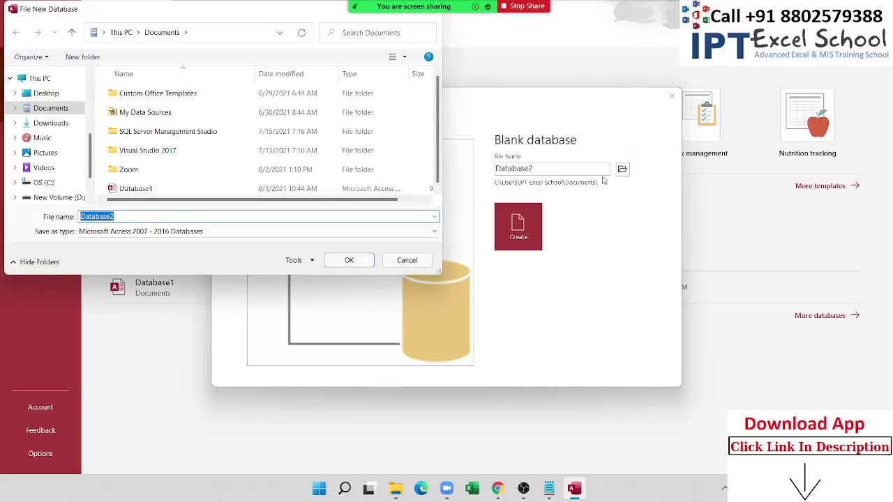
pyautogui.click(407, 260)
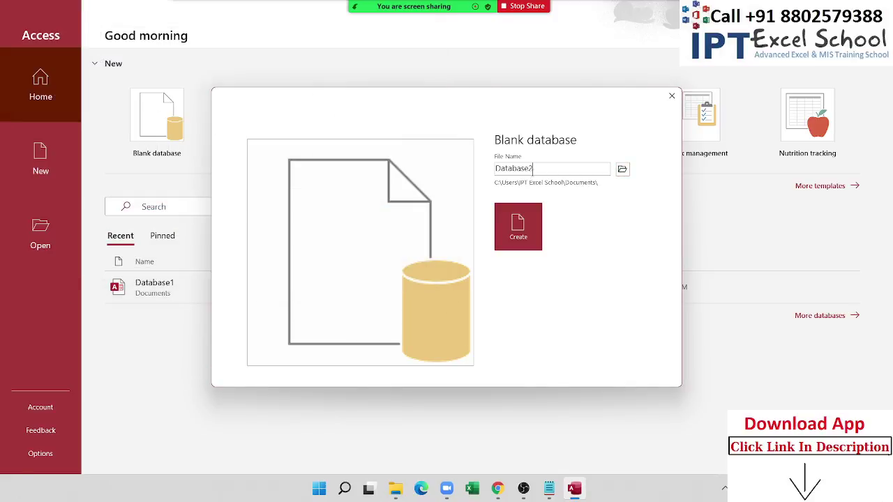
pyautogui.doubleClick(531, 171)
pyautogui.write('D')
pyautogui.write('ata')
# Create the Data database, which opens an empty Table1 holding only an ID field
pyautogui.click(524, 230)
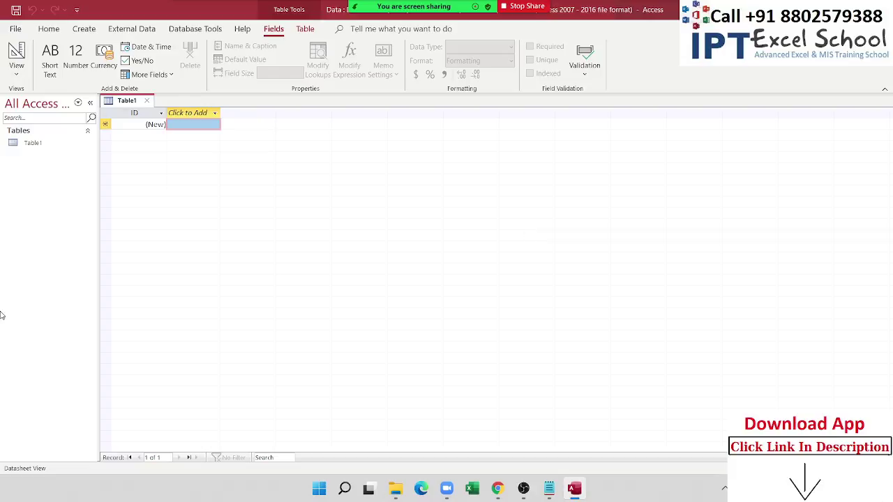
# Copy the full A1:I800 table on Sheet1 of the Excel workbook Data1, then return to Access
pyautogui.click(472, 489)
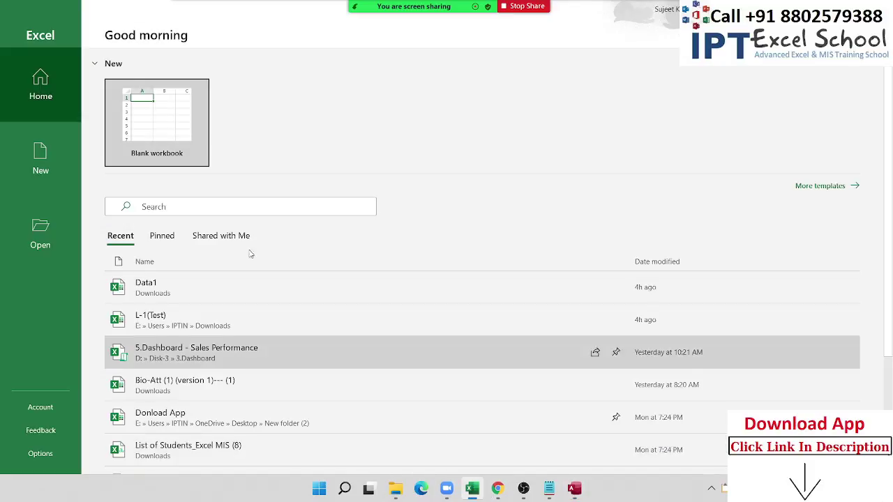
pyautogui.click(198, 300)
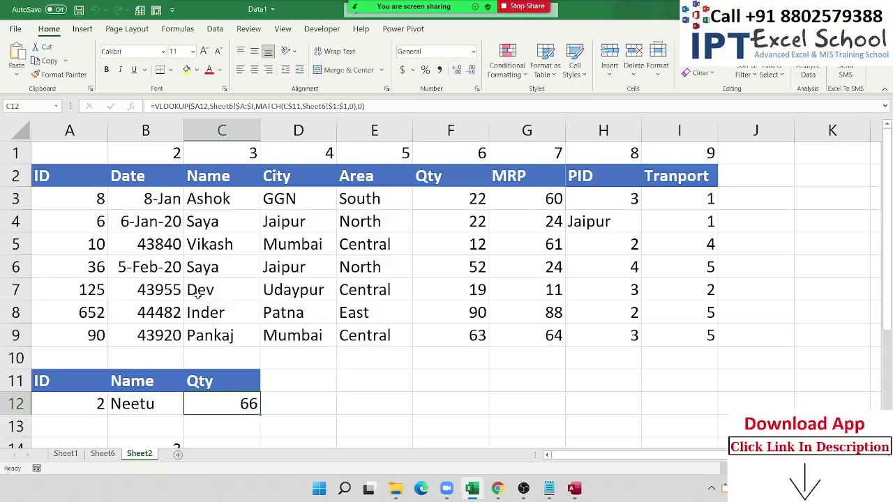
pyautogui.click(66, 453)
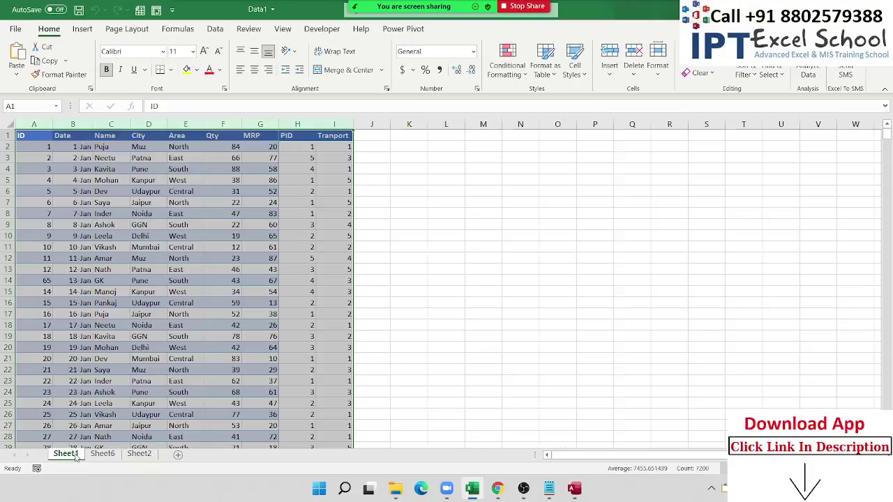
pyautogui.click(38, 137)
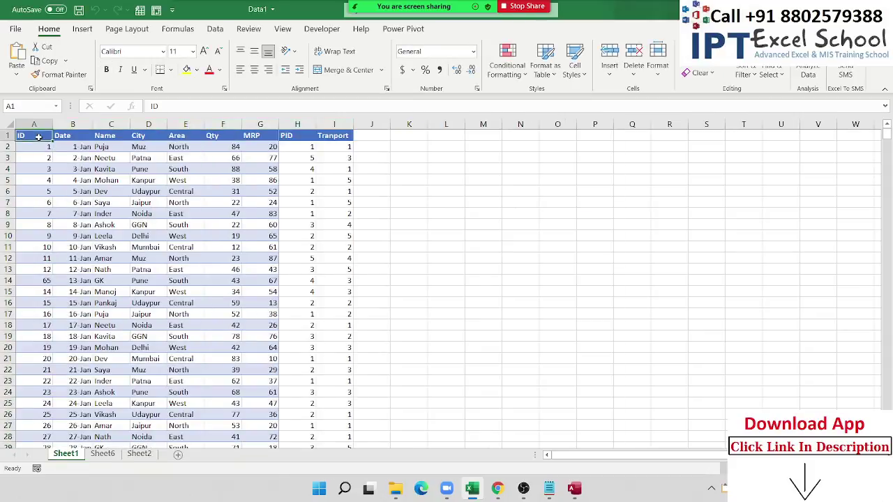
pyautogui.hotkey('ctrl', 'shift', 'Right')
pyautogui.hotkey('ctrl', 'shift', 'Down')
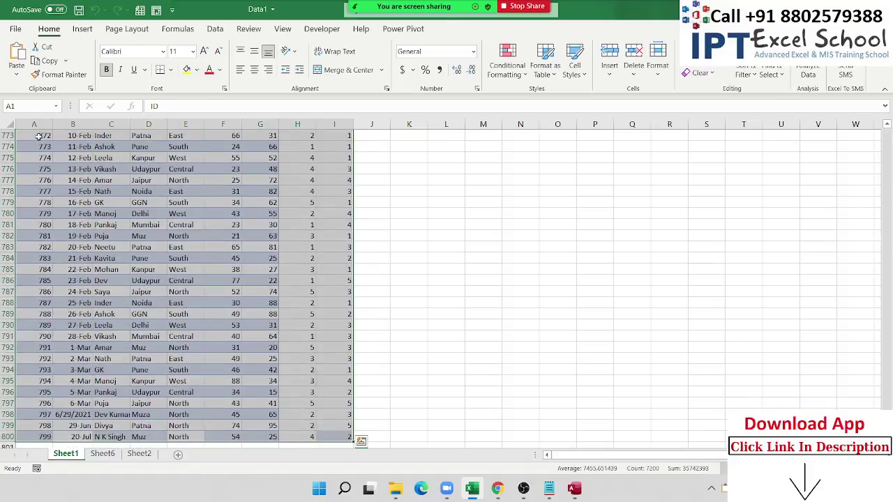
pyautogui.hotkey('ctrl', 'c')
pyautogui.hotkey('alt', 'Tab')
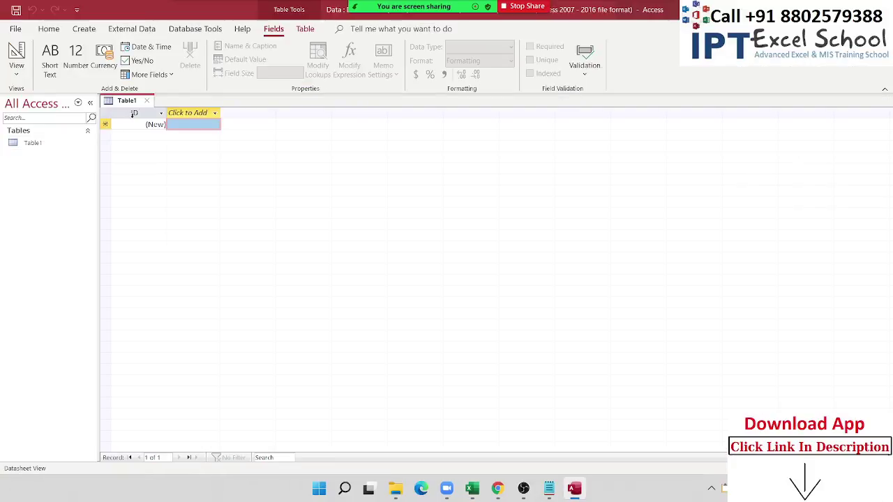
# Paste the copied Excel data into Table1, accepting the warning and all 799 records
pyautogui.click(173, 111)
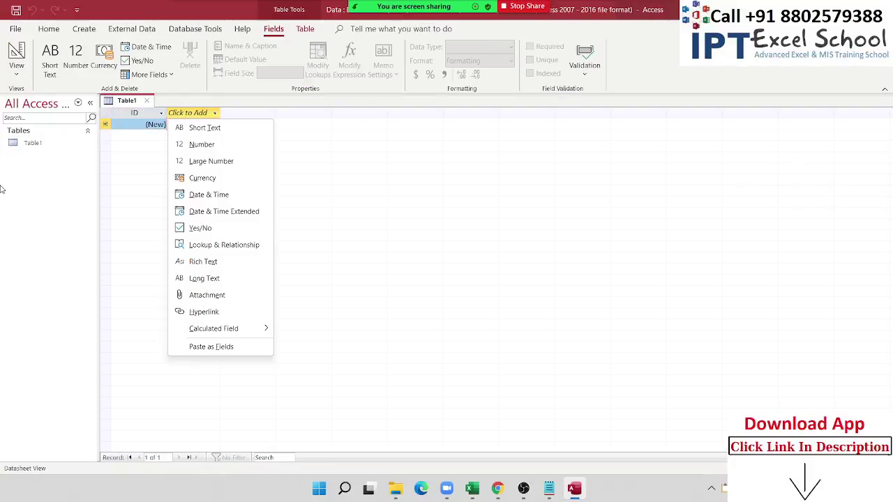
pyautogui.click(145, 118)
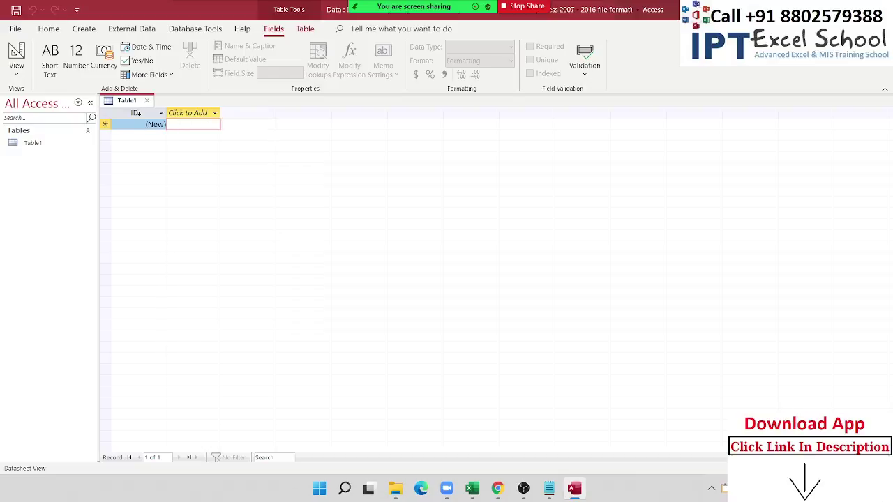
pyautogui.click(138, 114)
pyautogui.click(134, 122)
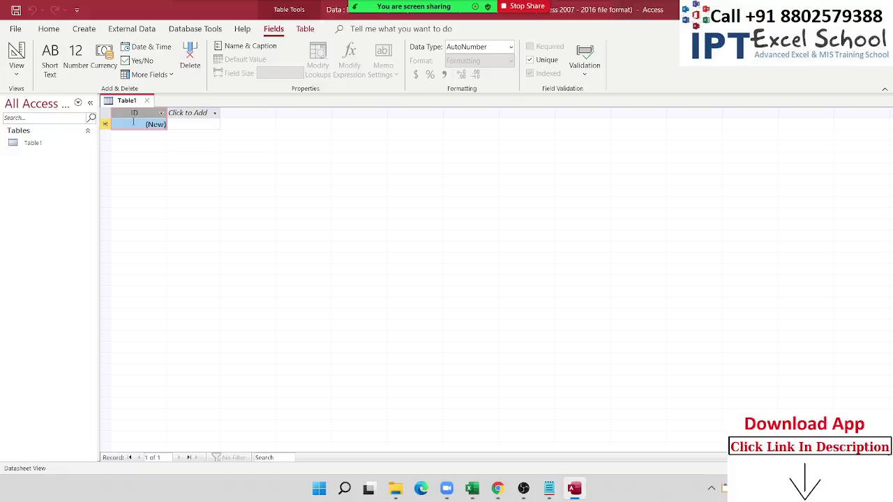
pyautogui.hotkey('shift', 'Right')
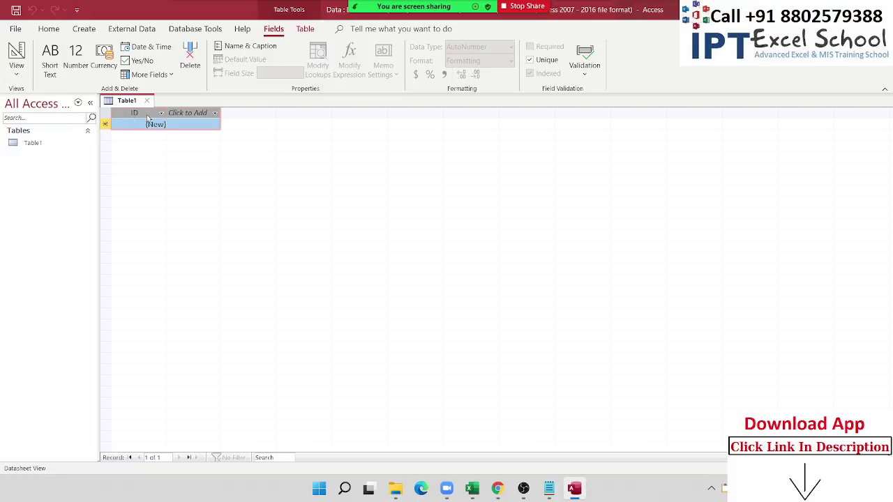
pyautogui.click(142, 125)
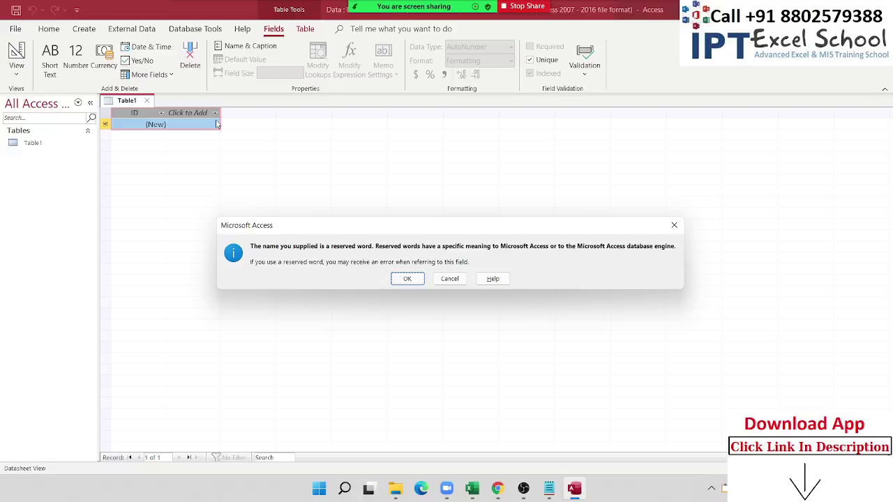
pyautogui.click(405, 280)
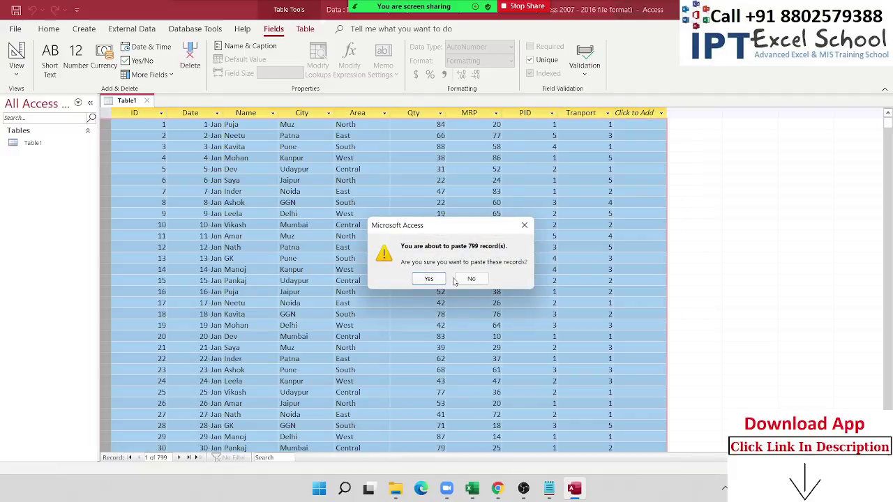
pyautogui.click(428, 279)
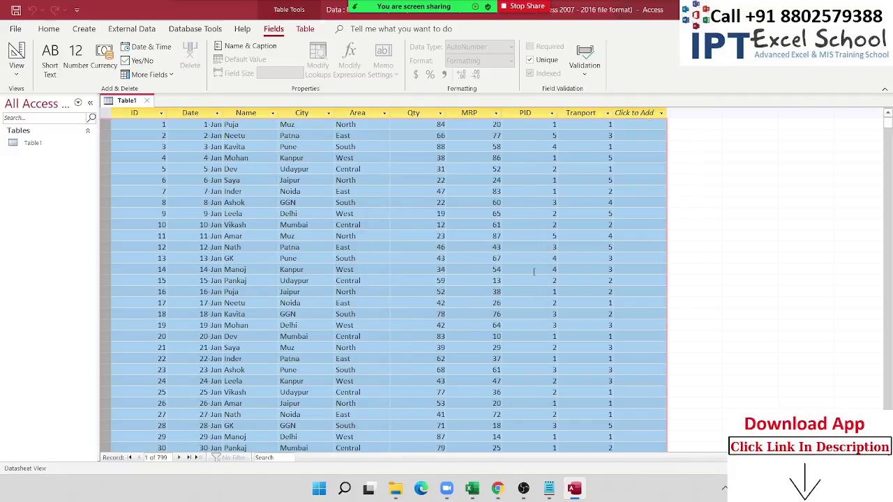
pyautogui.scroll(-9, 534, 272)
pyautogui.scroll(-9, 534, 272)
pyautogui.scroll(-8, 534, 272)
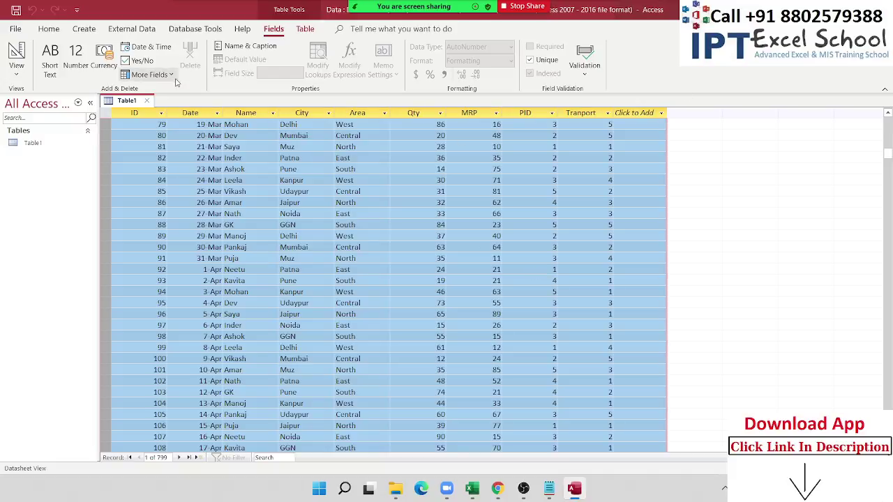
# Close the table, save it under the name Data1, and select it in the list
pyautogui.click(146, 101)
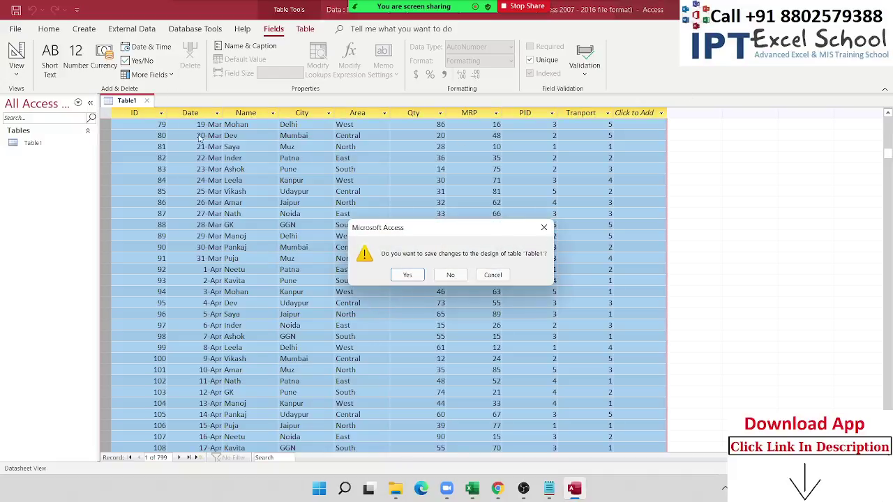
pyautogui.click(407, 275)
pyautogui.write('D')
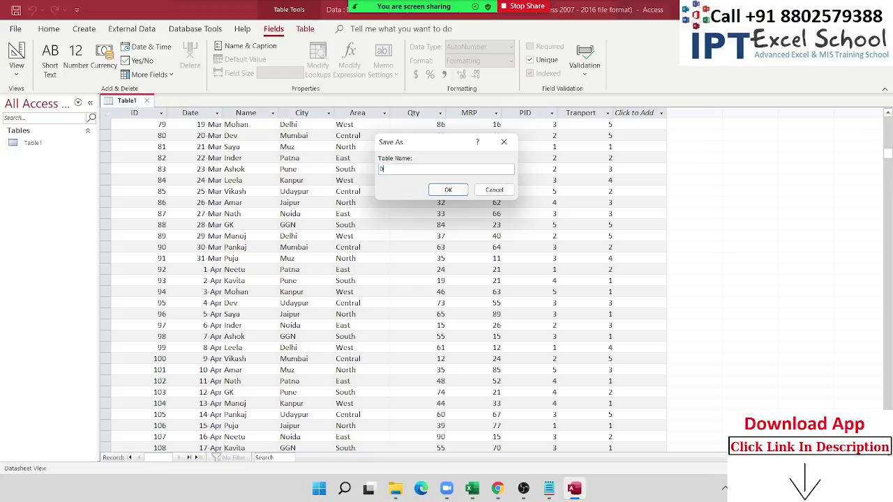
pyautogui.write('ata1')
pyautogui.click(453, 194)
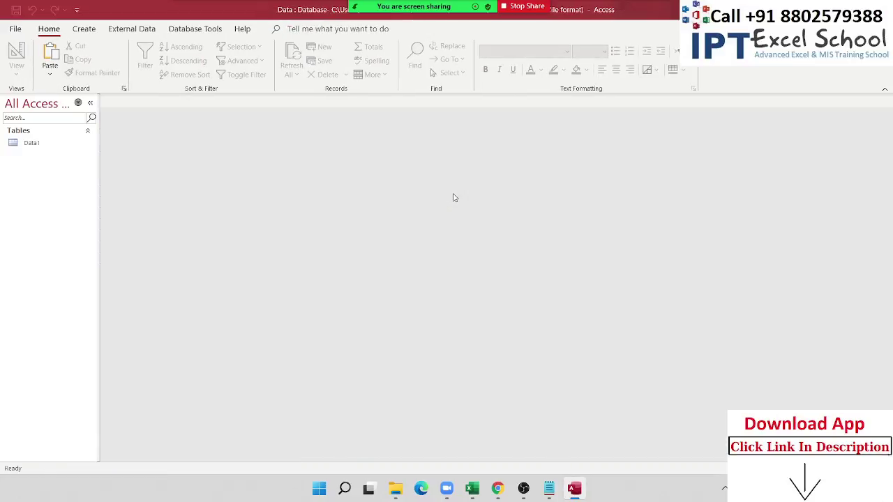
pyautogui.click(31, 143)
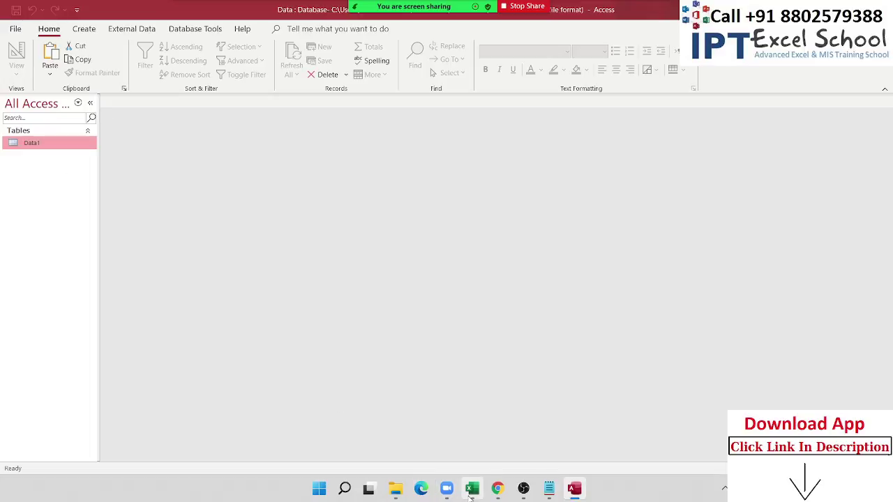
# Check the Excel workbook, then show the External Data options in Access
pyautogui.click(471, 490)
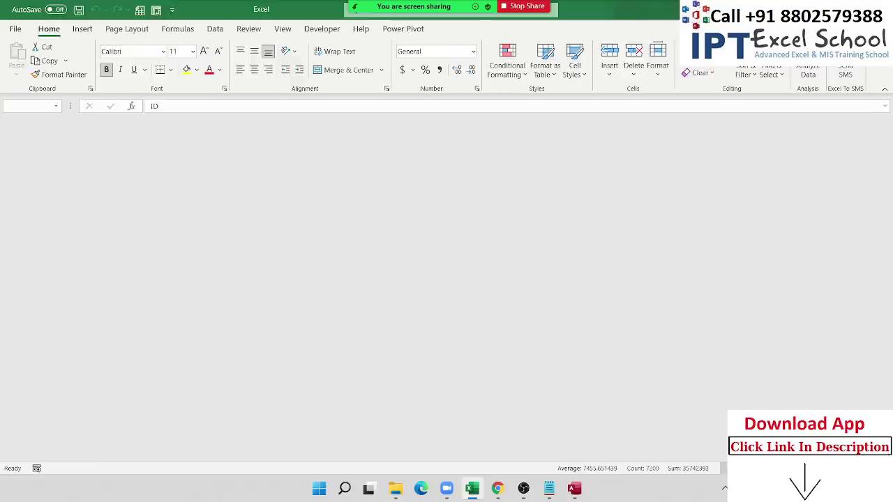
pyautogui.click(574, 489)
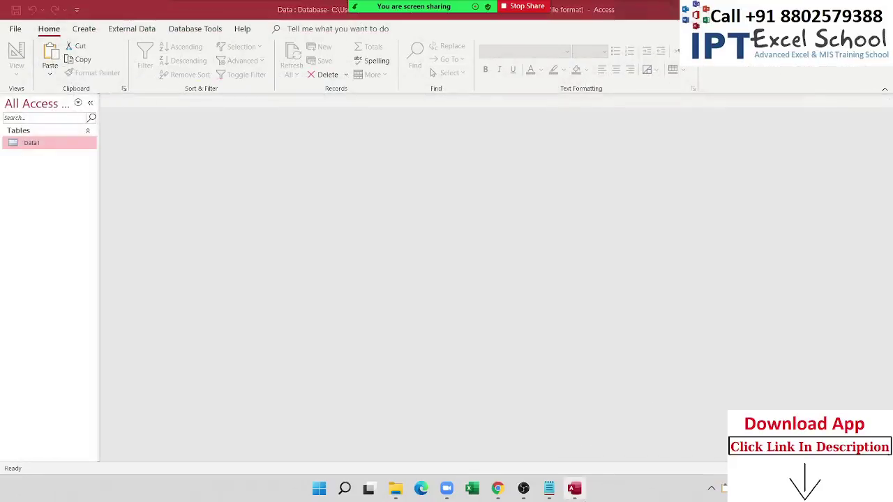
pyautogui.moveTo(575, 488)
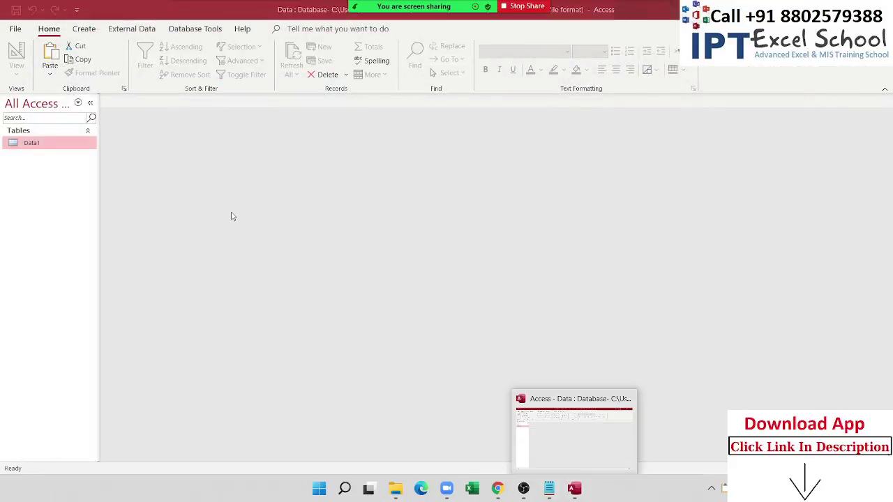
pyautogui.click(129, 34)
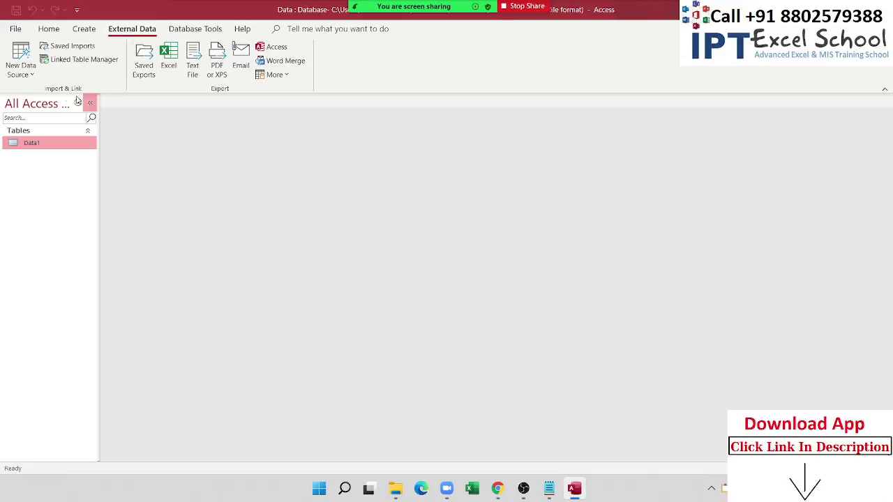
# Start a New Data Source > From File > Excel import and pick Data1 from Downloads as the source
pyautogui.click(18, 73)
pyautogui.moveTo(49, 98)
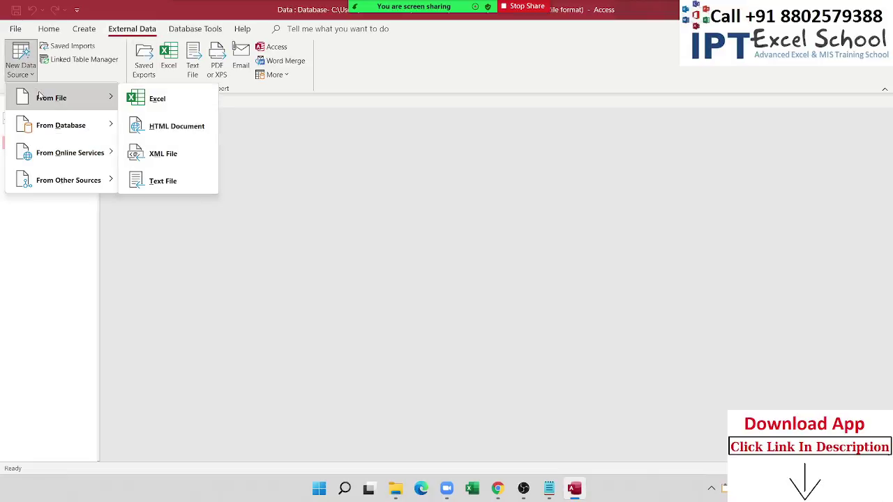
pyautogui.click(134, 109)
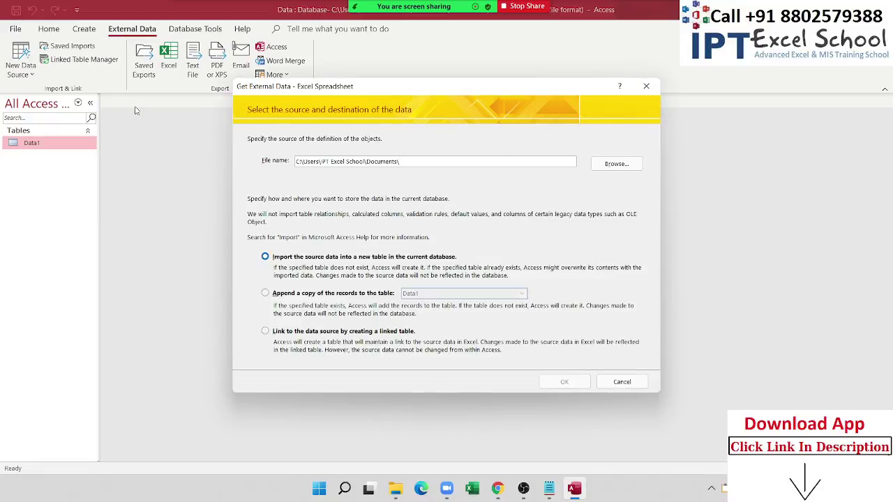
pyautogui.click(617, 164)
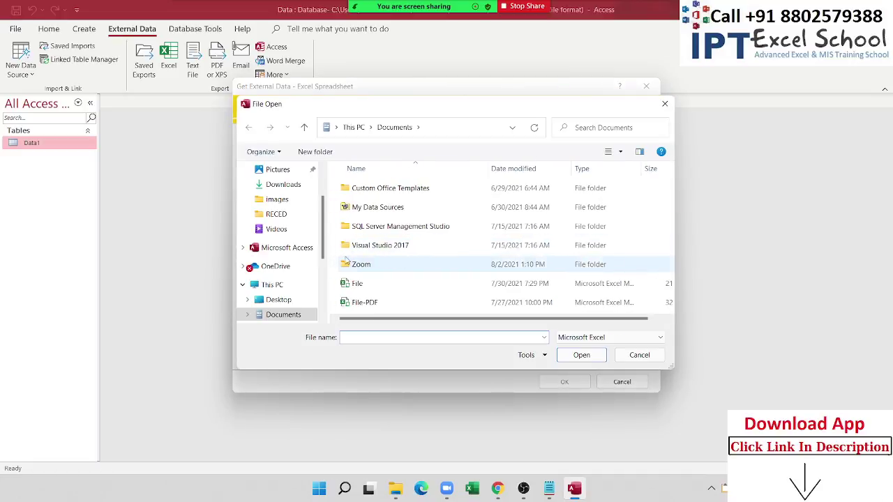
pyautogui.scroll(1, 284, 229)
pyautogui.scroll(1, 284, 229)
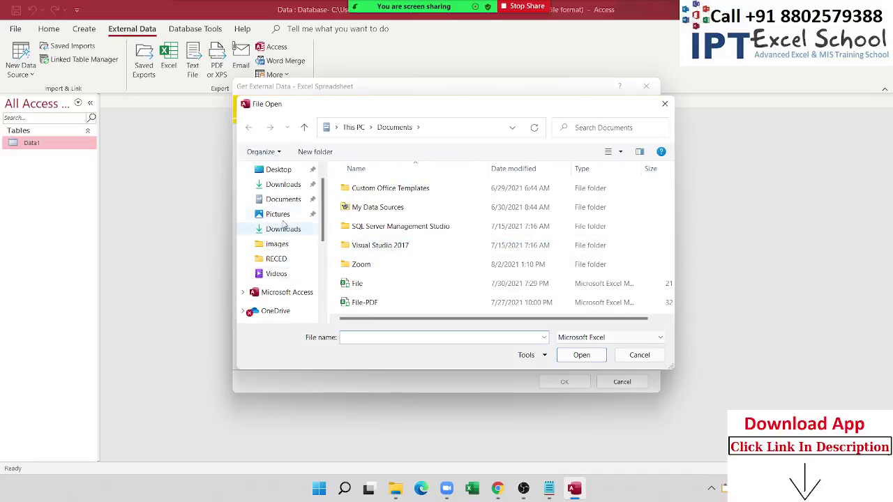
pyautogui.click(284, 186)
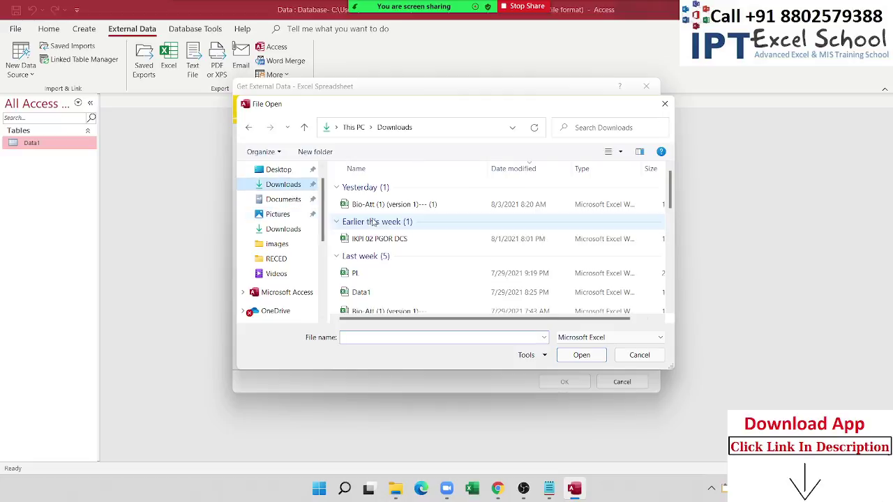
pyautogui.scroll(-1, 384, 258)
pyautogui.click(382, 250)
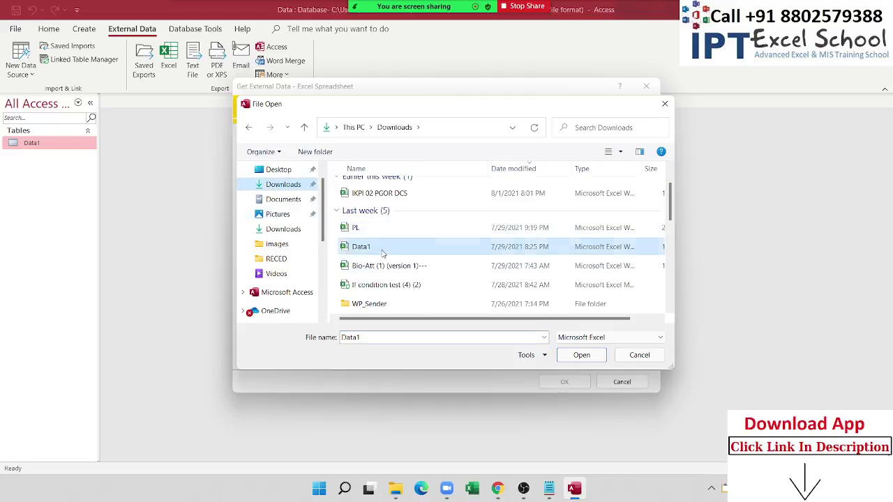
pyautogui.click(575, 357)
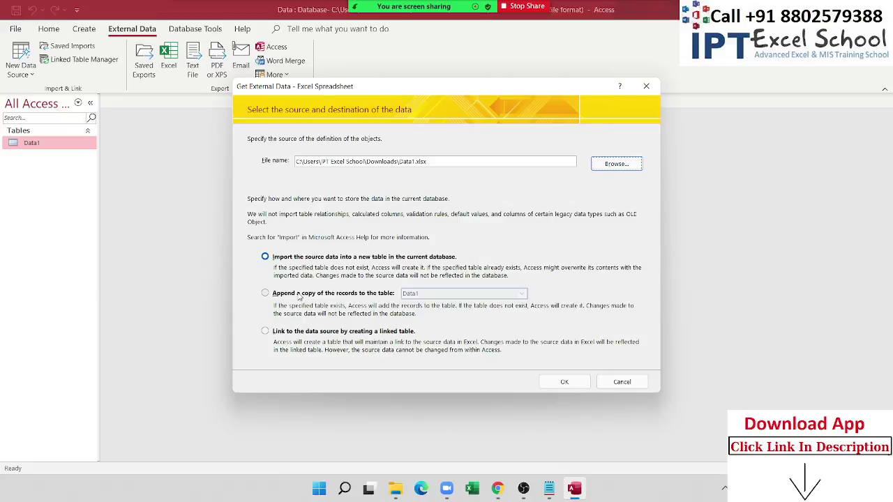
# Compare the Append and Link options, then choose import into a new table and confirm
pyautogui.click(265, 257)
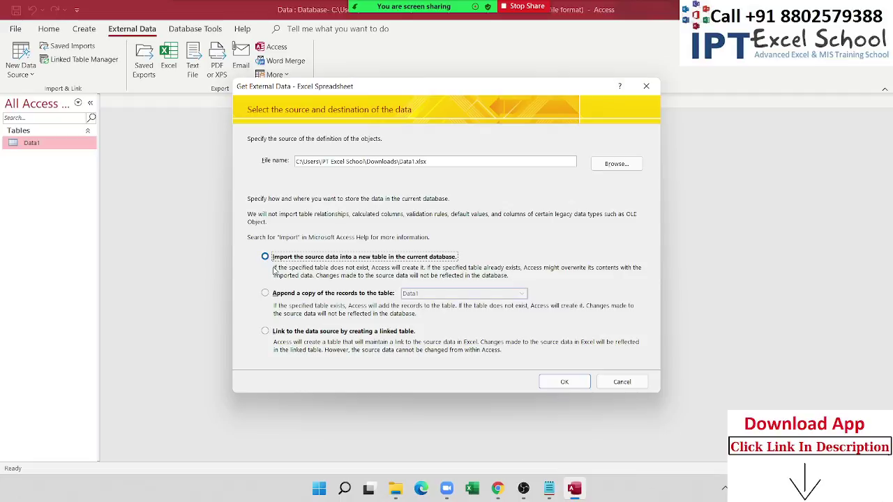
pyautogui.doubleClick(403, 161)
pyautogui.click(342, 297)
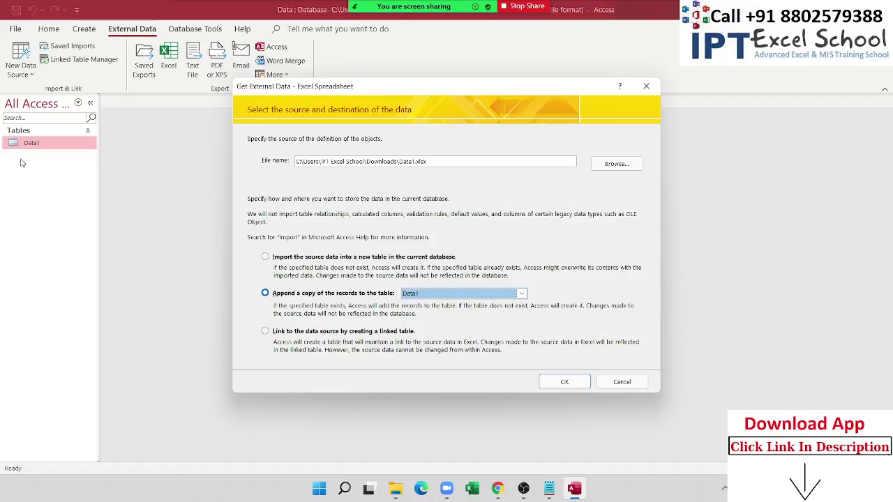
pyautogui.click(266, 333)
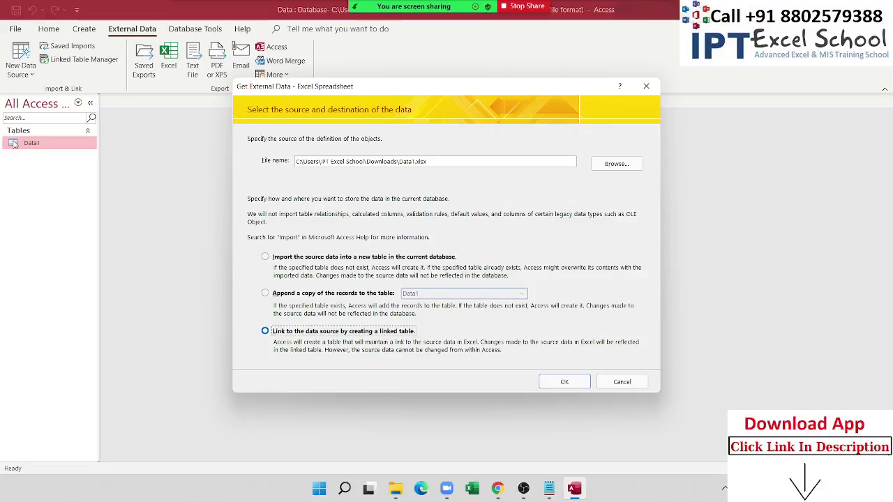
pyautogui.click(282, 260)
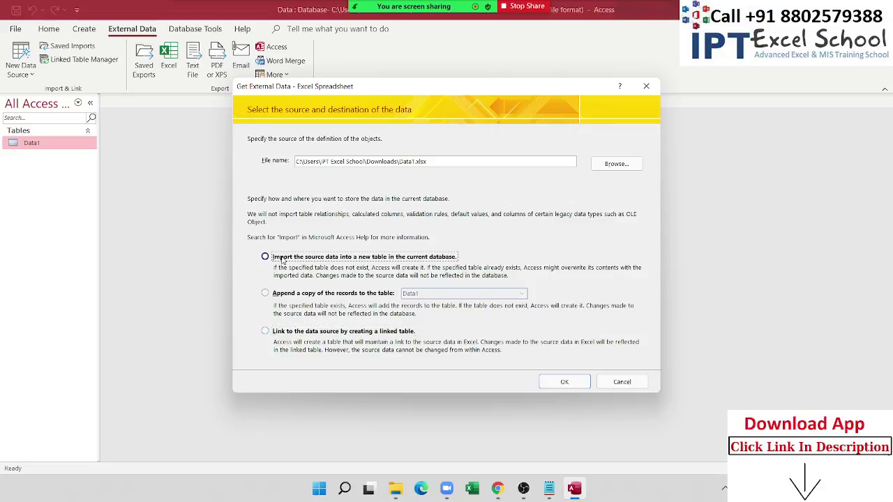
pyautogui.click(580, 386)
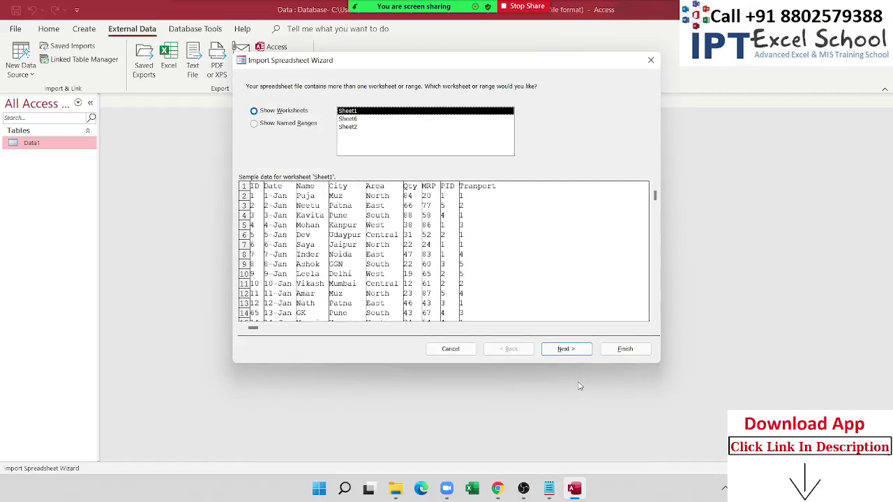
# Preview the other worksheets, then choose Sheet1 as the worksheet to import
pyautogui.click(359, 119)
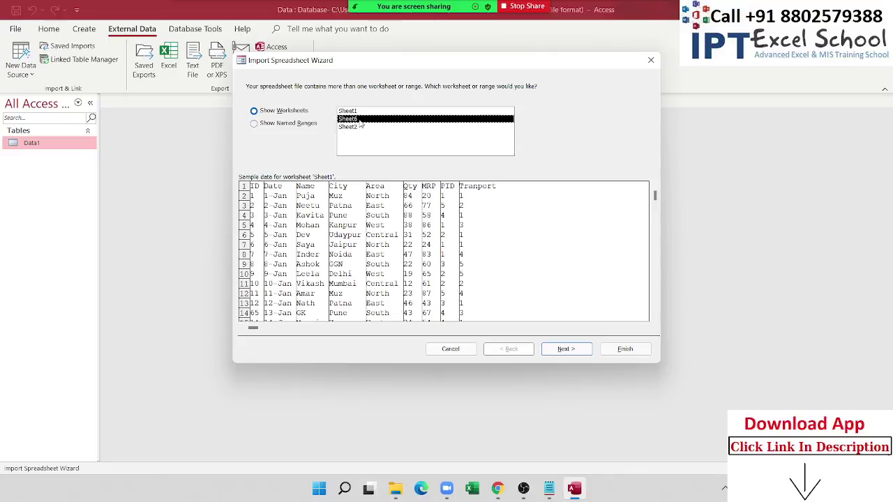
pyautogui.click(358, 128)
pyautogui.click(359, 120)
pyautogui.click(359, 112)
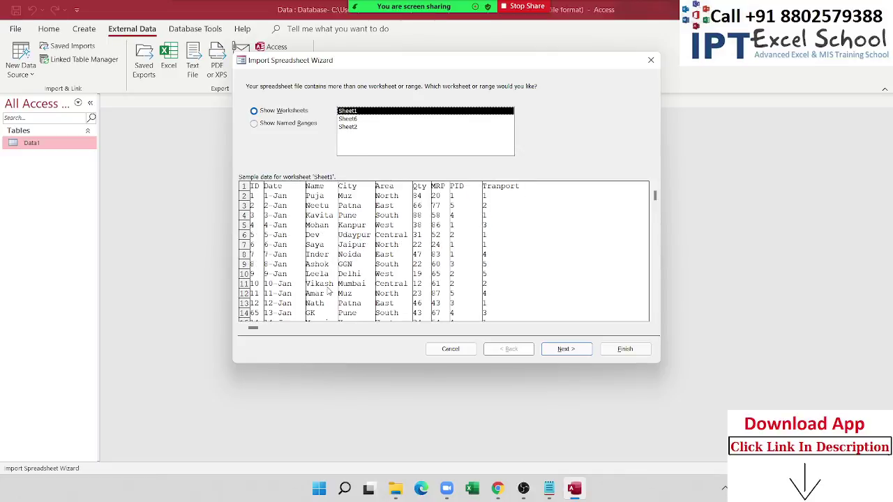
pyautogui.click(265, 328)
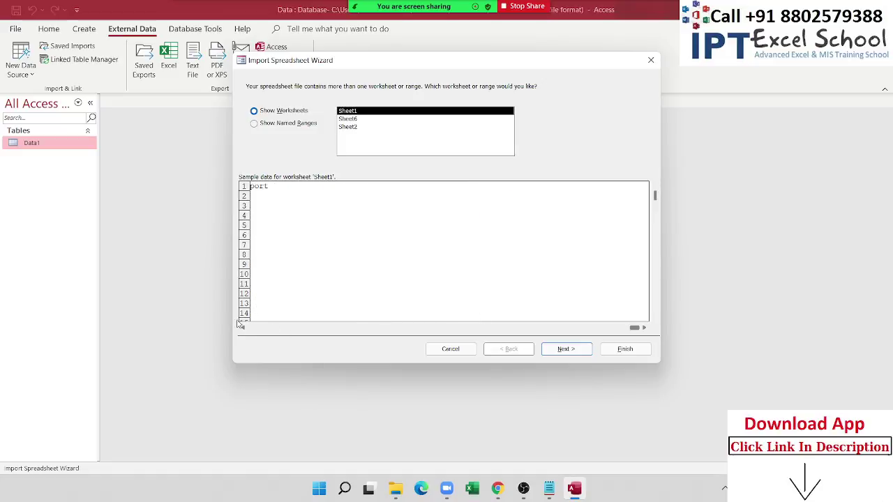
pyautogui.click(370, 329)
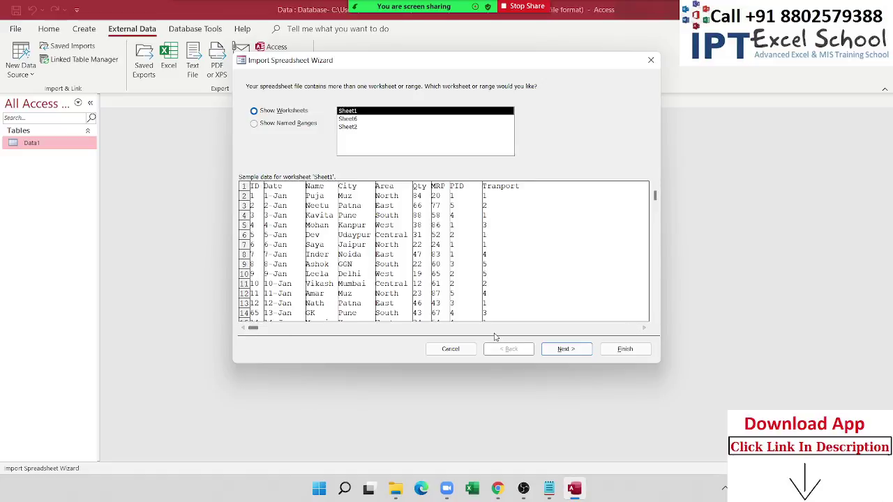
pyautogui.click(565, 351)
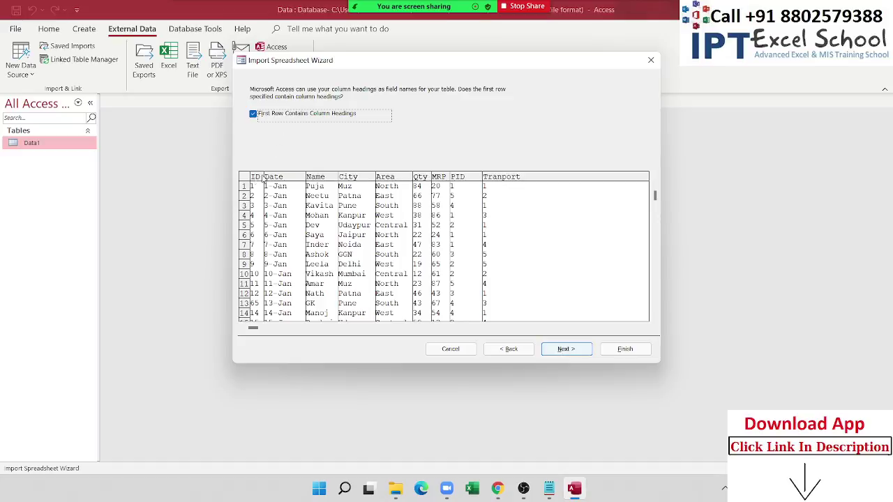
# Keep first-row headings and an automatic primary key, finish the Sheet1 import without saving steps
pyautogui.click(301, 122)
pyautogui.click(301, 122)
pyautogui.click(553, 348)
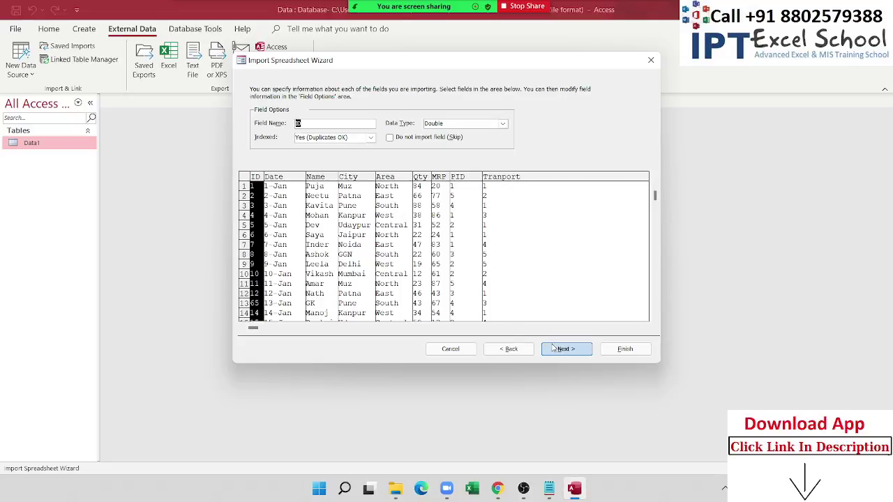
pyautogui.click(553, 348)
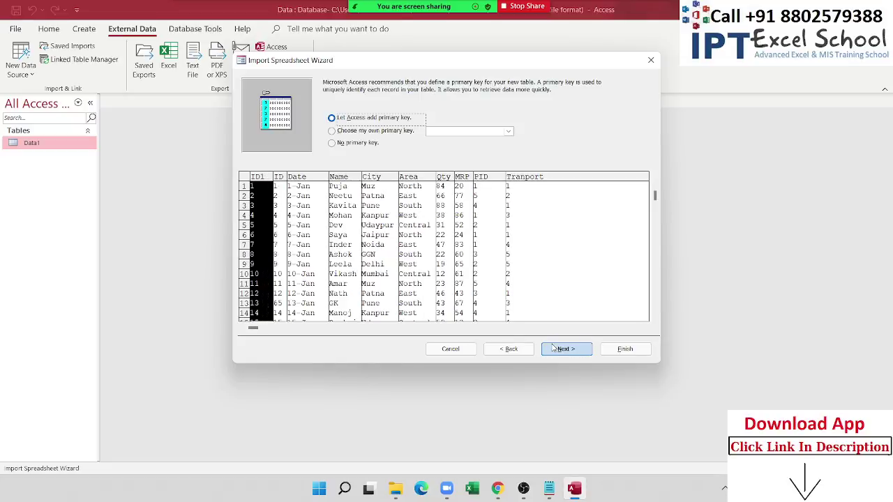
pyautogui.click(553, 349)
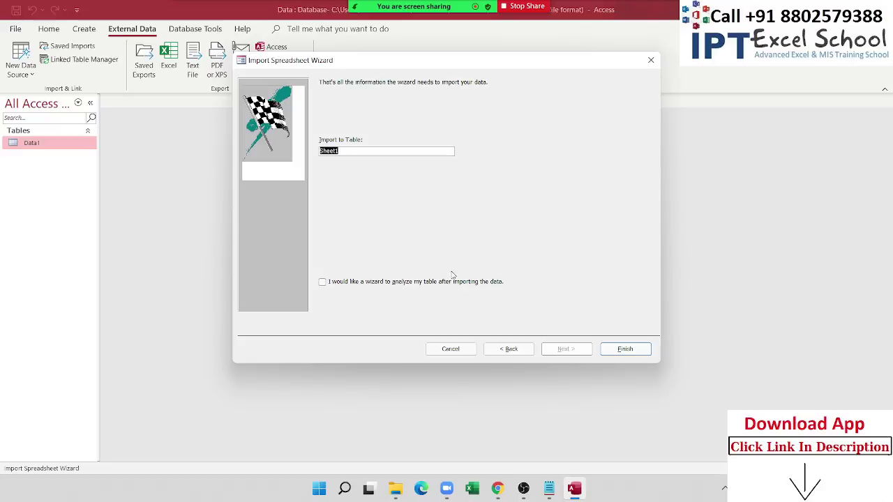
pyautogui.click(621, 351)
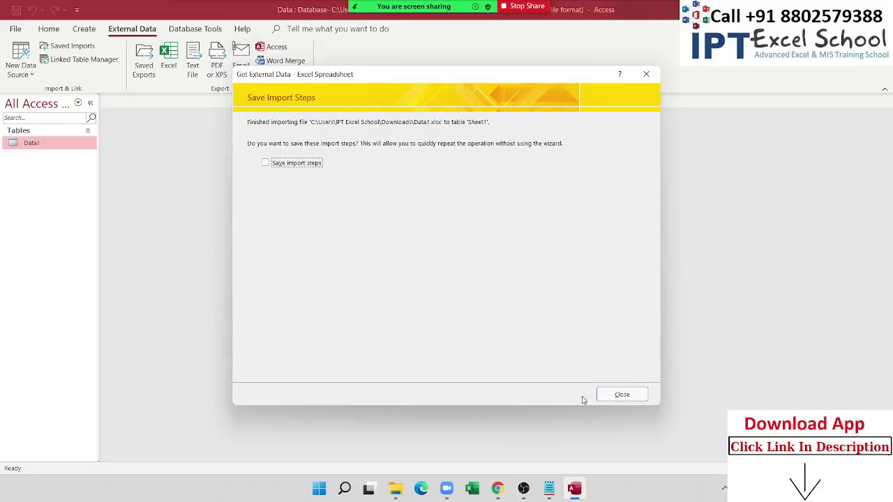
pyautogui.click(607, 397)
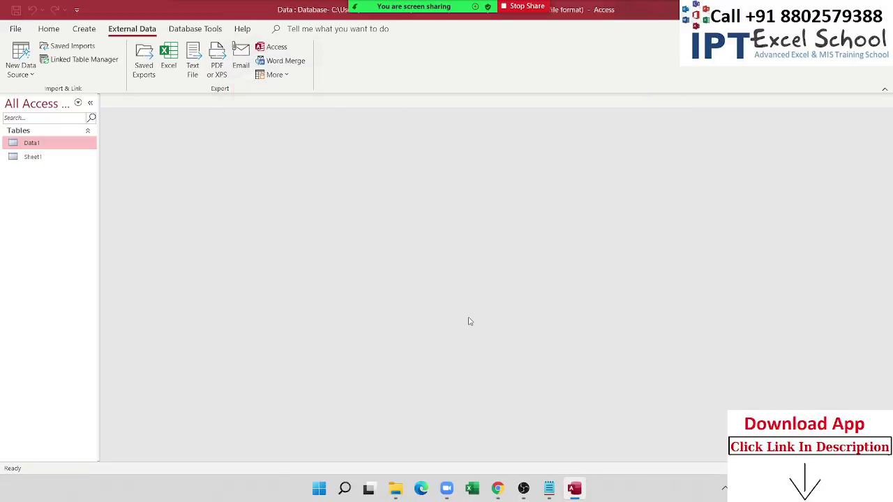
# Open the Data1 table in Datasheet view to show its 799 records
pyautogui.click(48, 156)
pyautogui.doubleClick(44, 143)
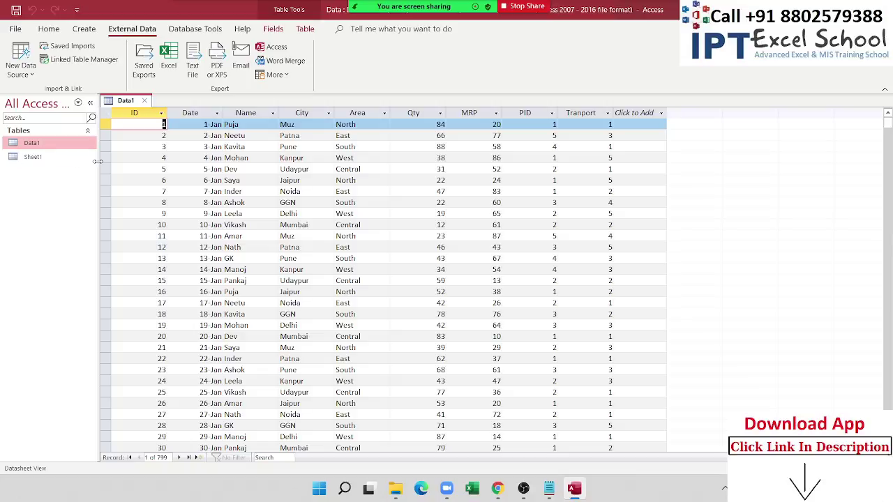
# Select the Sheet1 table and view the Saved Imports list, which is empty
pyautogui.click(83, 162)
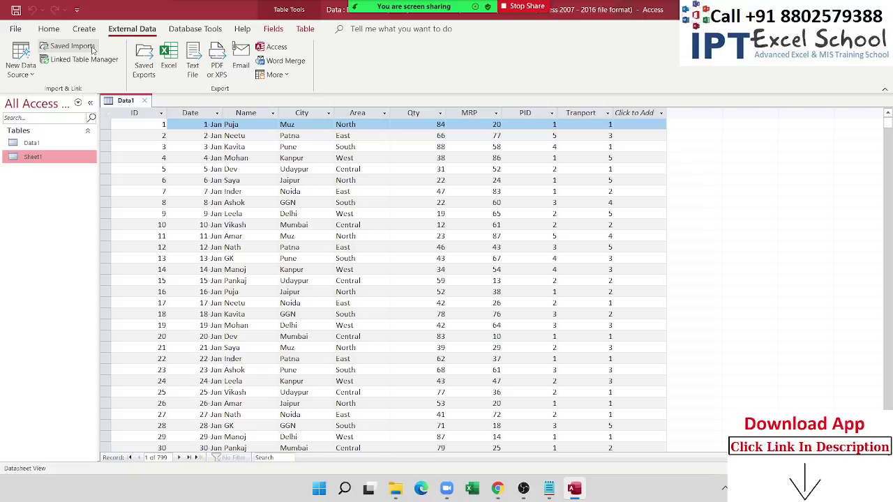
pyautogui.click(70, 47)
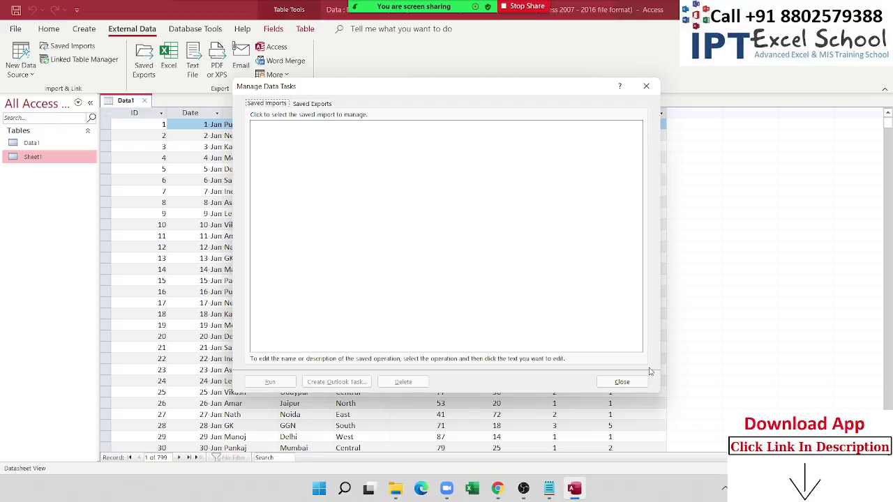
# Close the Saved Imports list and select the Data1 table in the Navigation Pane
pyautogui.click(656, 87)
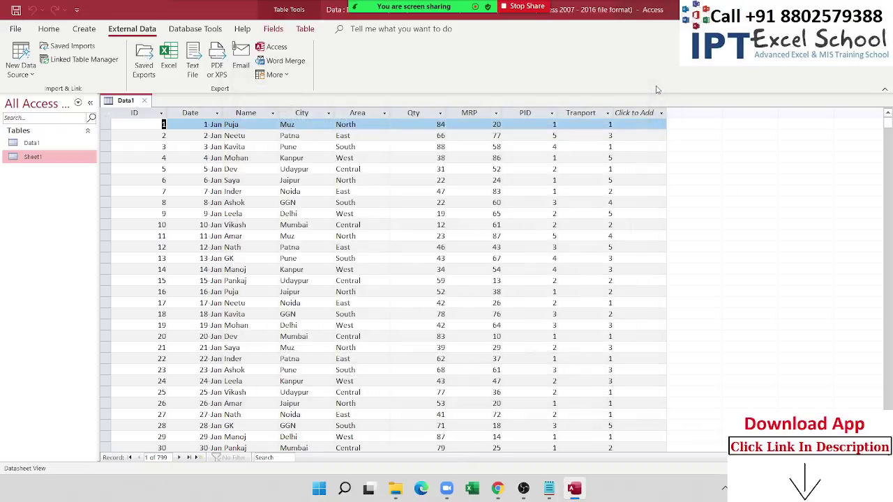
pyautogui.click(409, 191)
pyautogui.click(29, 142)
pyautogui.click(56, 160)
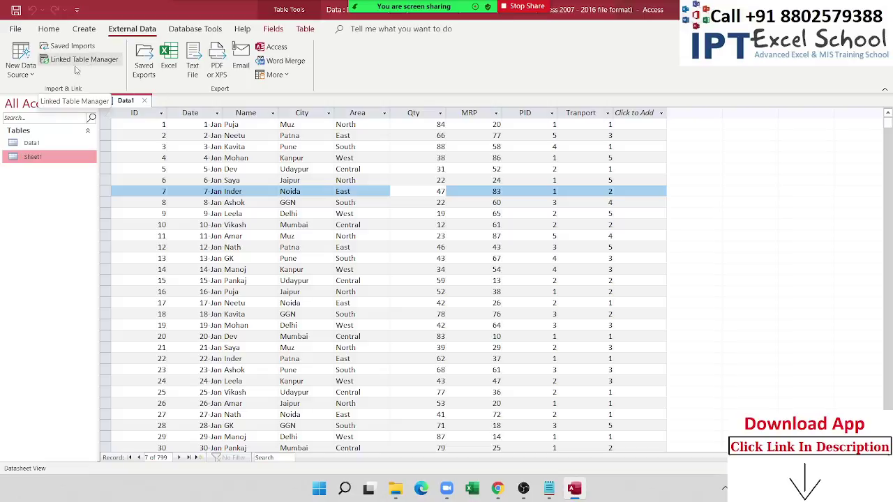
pyautogui.click(68, 143)
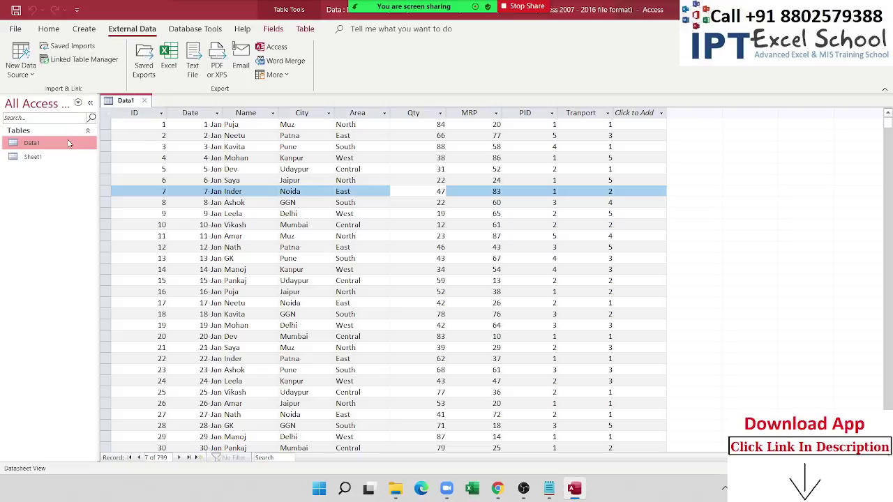
# Create a new blank table Table1, then bring the browser's Messages page to the front
pyautogui.click(83, 28)
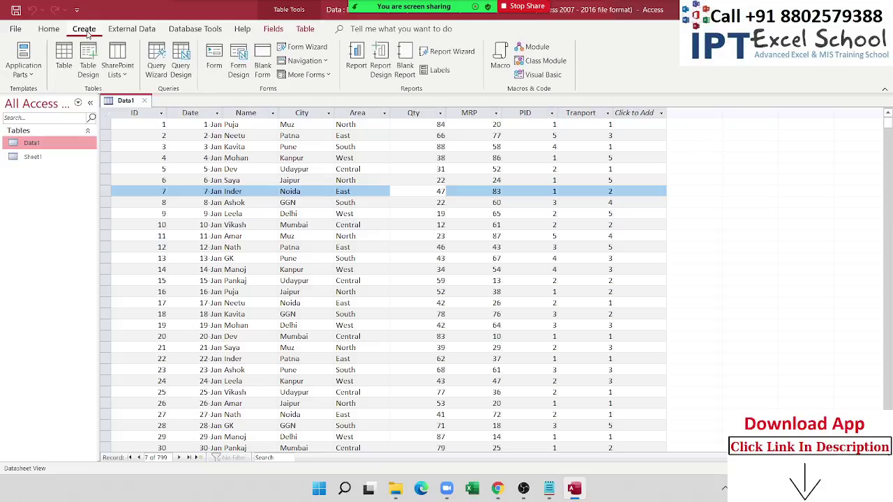
pyautogui.click(64, 60)
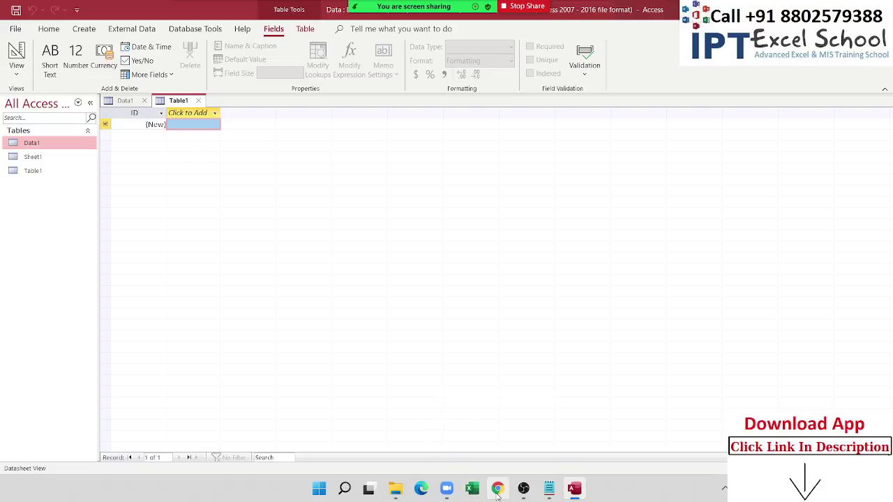
pyautogui.moveTo(497, 491)
pyautogui.click(505, 470)
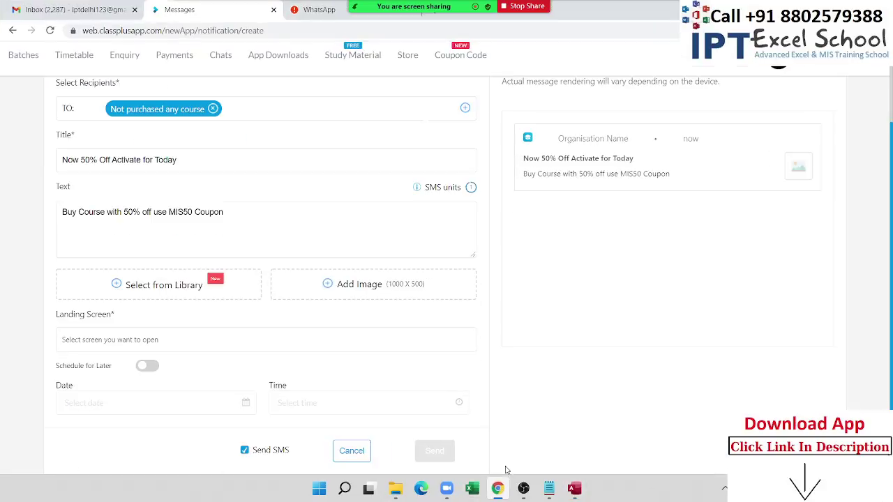
# From the WhatsApp Web tab, open speedtest.net in a new Chrome tab
pyautogui.click(320, 13)
pyautogui.click(331, 30)
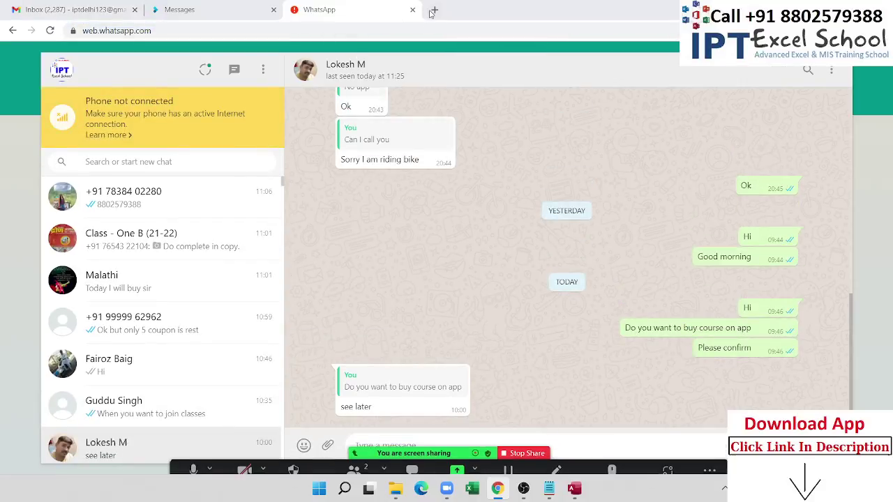
pyautogui.click(433, 9)
pyautogui.write('sp')
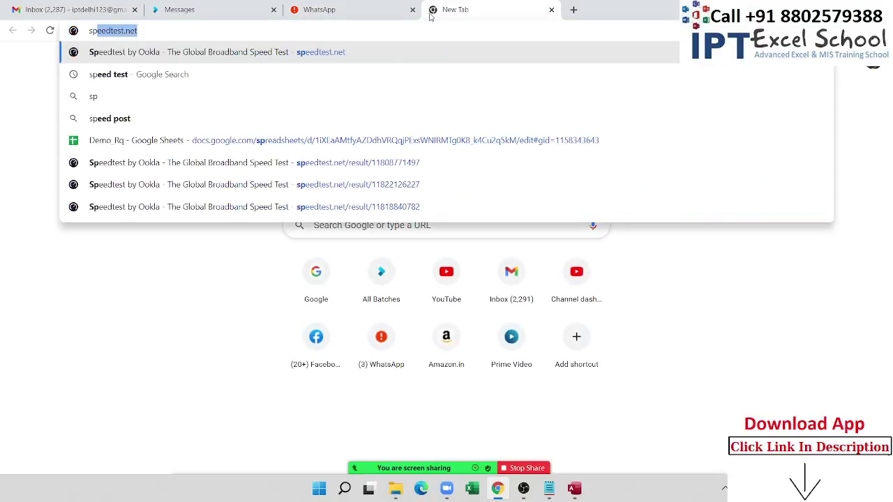
pyautogui.press('Return')
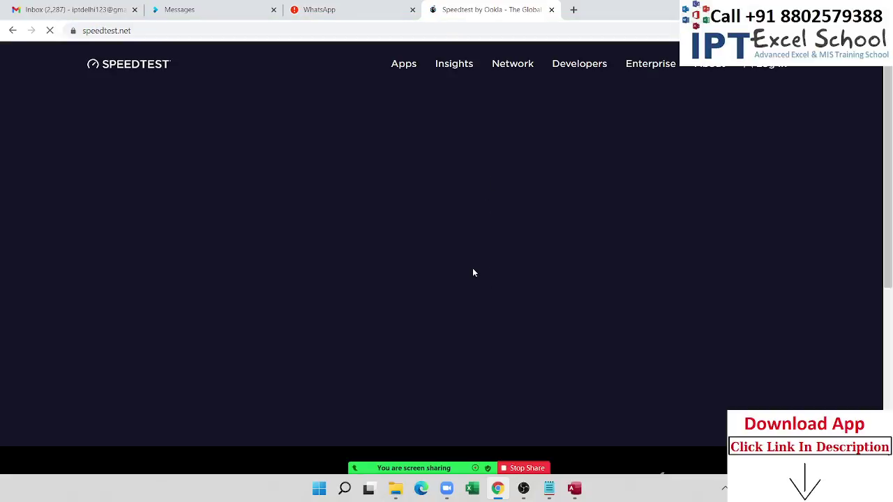
# Move the Zoom sharing bar aside and stop sharing the screen
pyautogui.moveTo(398, 468)
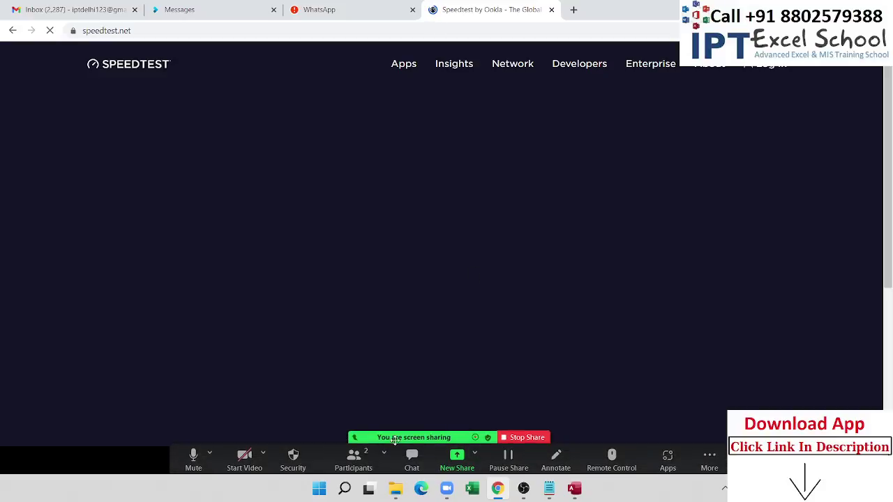
pyautogui.moveTo(395, 440); pyautogui.dragTo(395, 9)
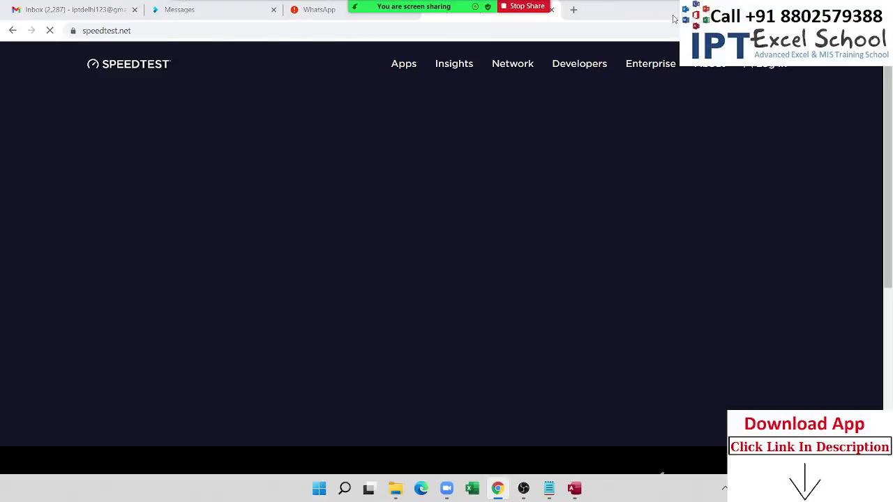
pyautogui.click(527, 6)
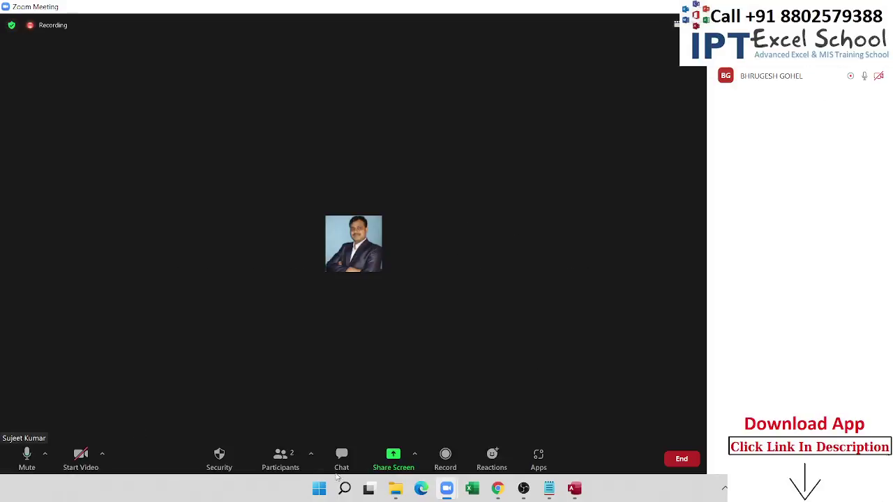
# Share the entire screen in Zoom again, start the Speedtest run, and return to Access
pyautogui.click(392, 458)
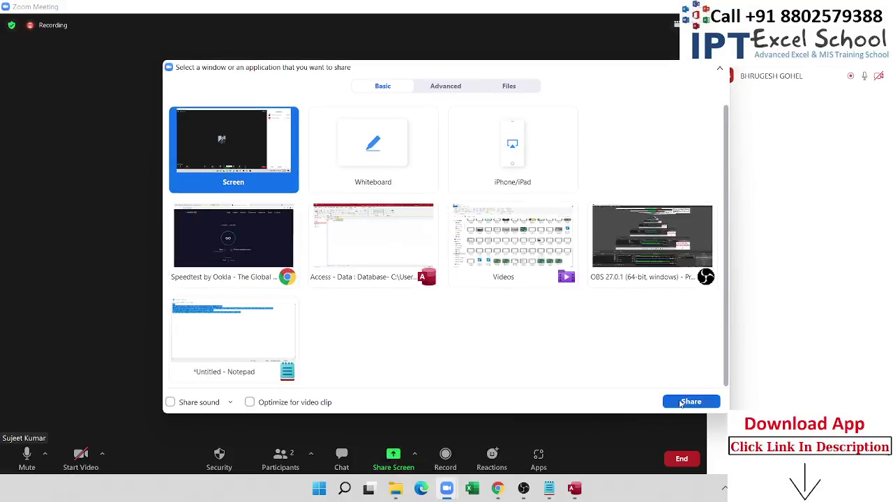
pyautogui.click(681, 403)
pyautogui.click(420, 306)
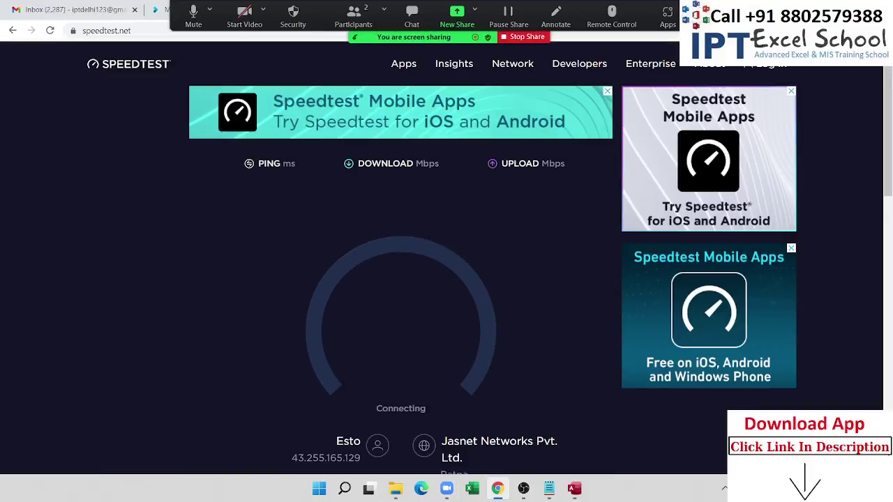
pyautogui.hotkey('alt', 'Tab')
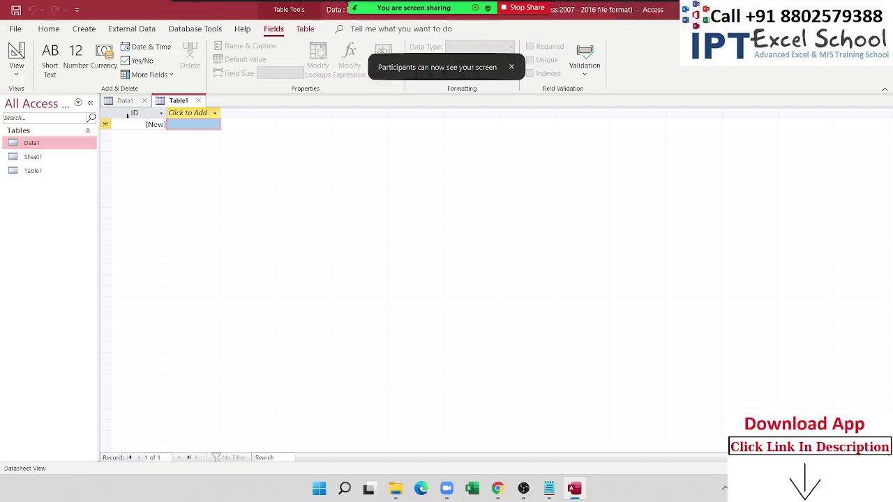
# Add a text field named Name after ID, accepting the reserved-word warning
pyautogui.click(129, 114)
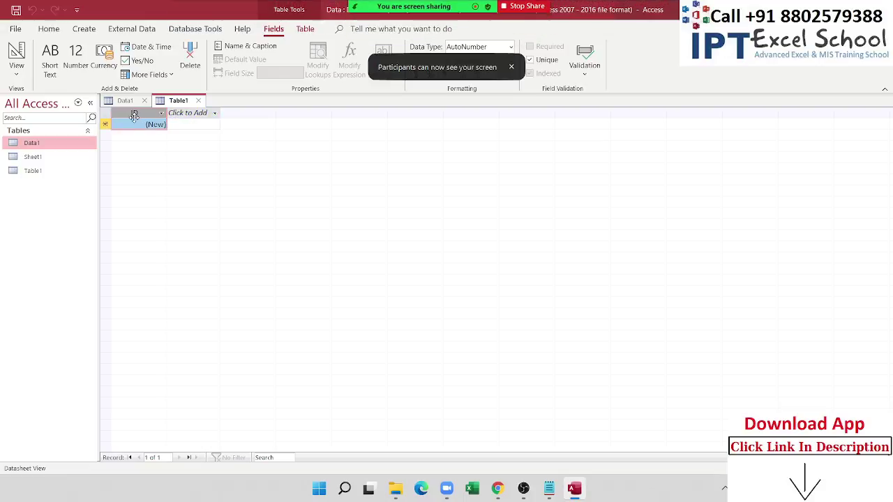
pyautogui.click(186, 114)
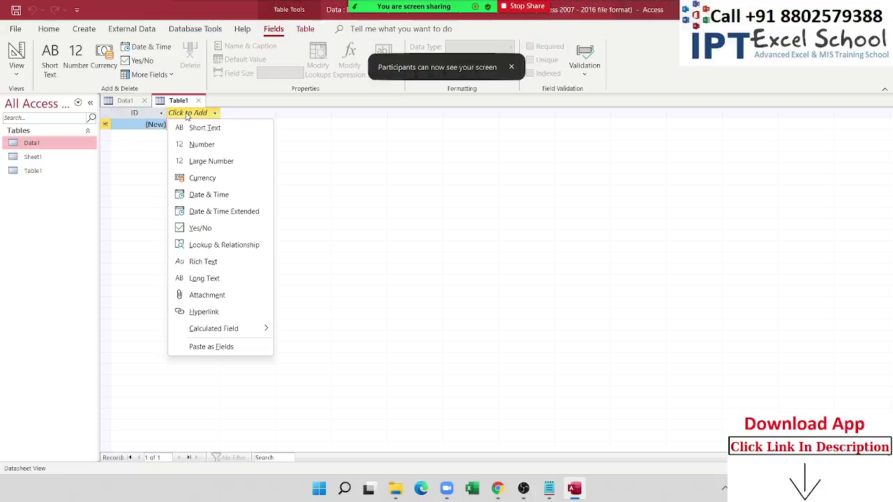
pyautogui.click(122, 166)
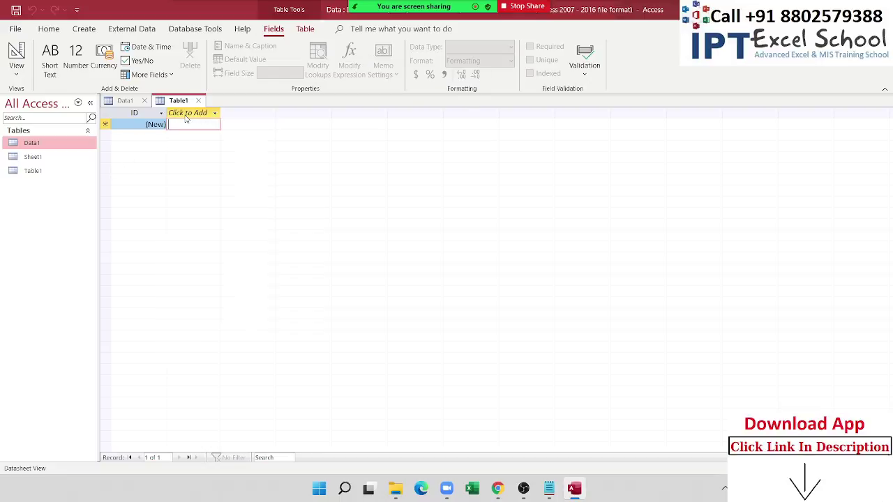
pyautogui.click(186, 114)
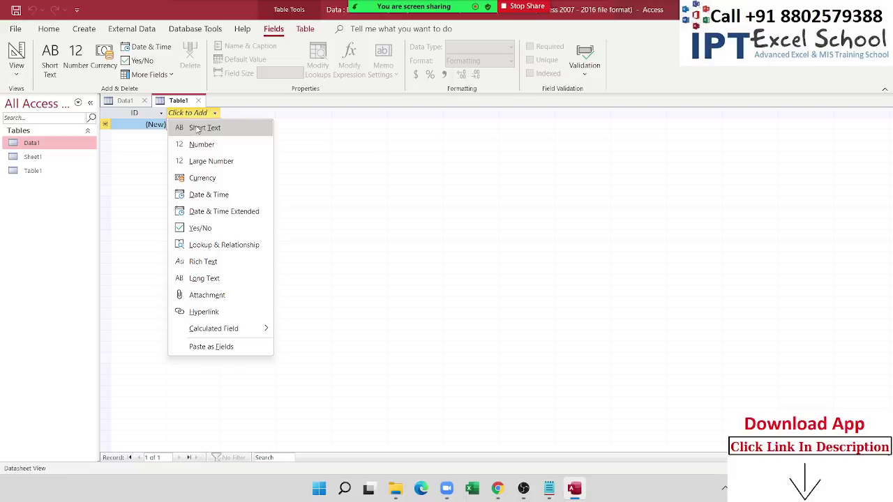
pyautogui.click(198, 129)
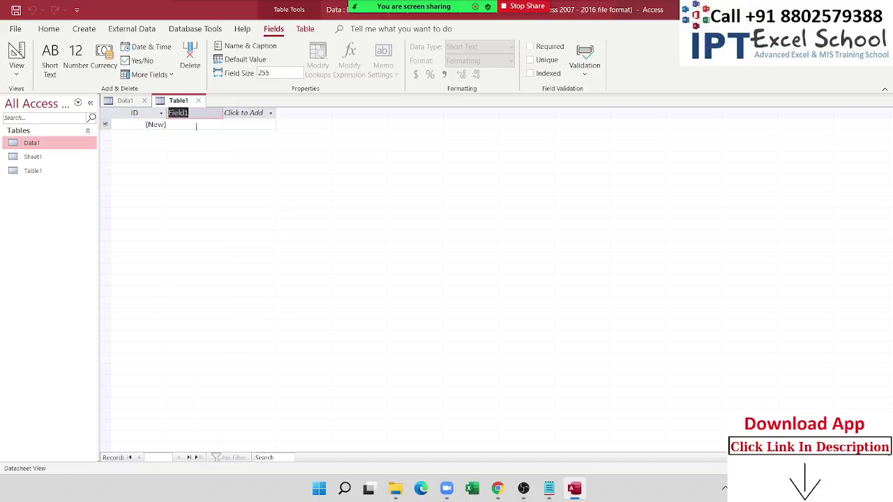
pyautogui.write('Name')
pyautogui.press('Return')
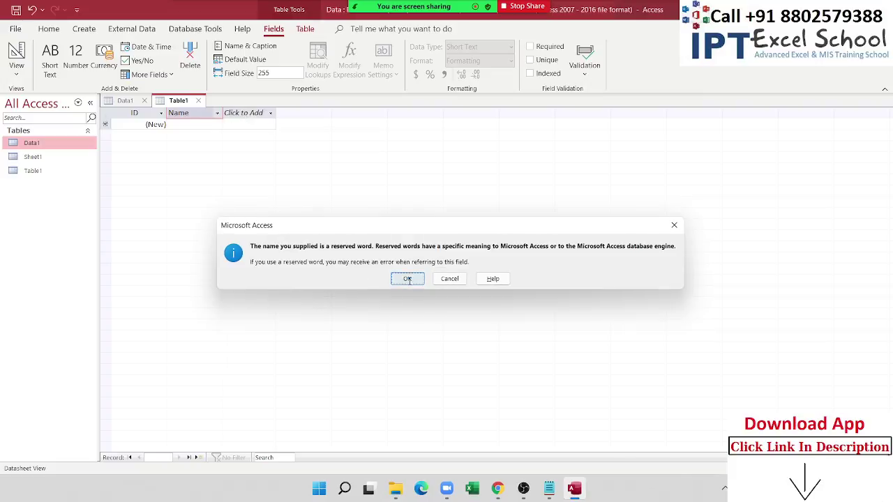
pyautogui.click(408, 278)
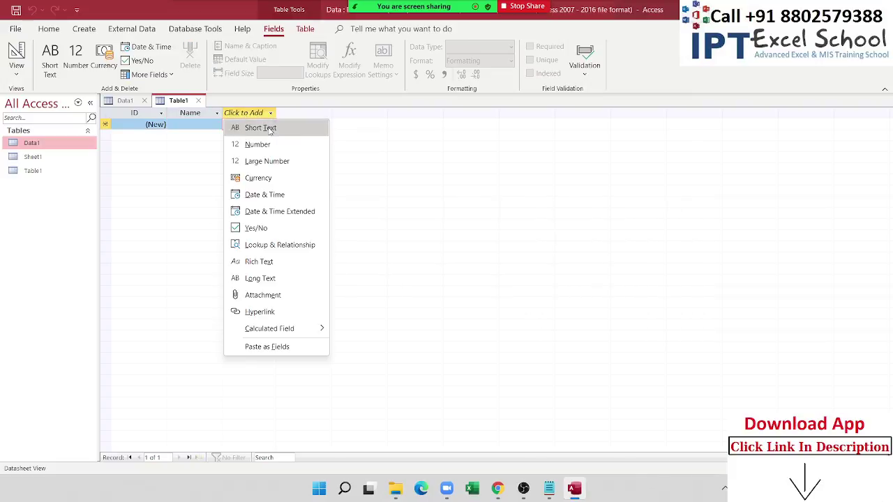
# Add City and Mobile text fields to Table1
pyautogui.click(272, 131)
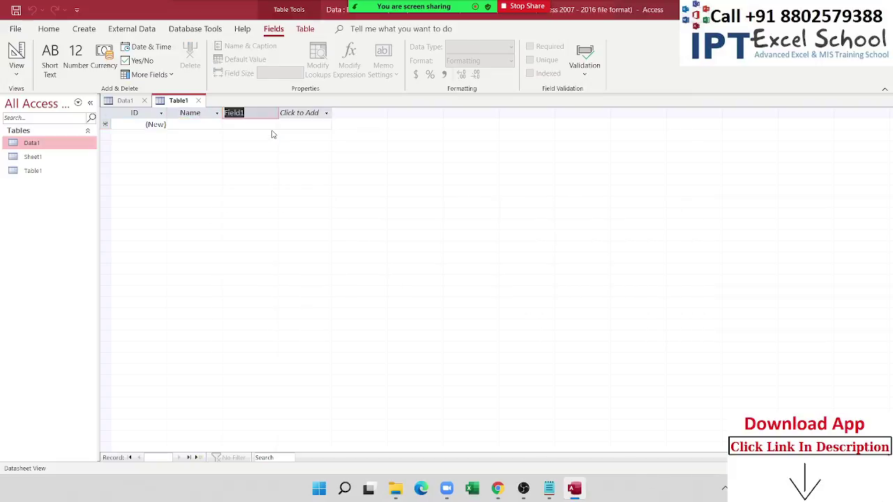
pyautogui.write('City')
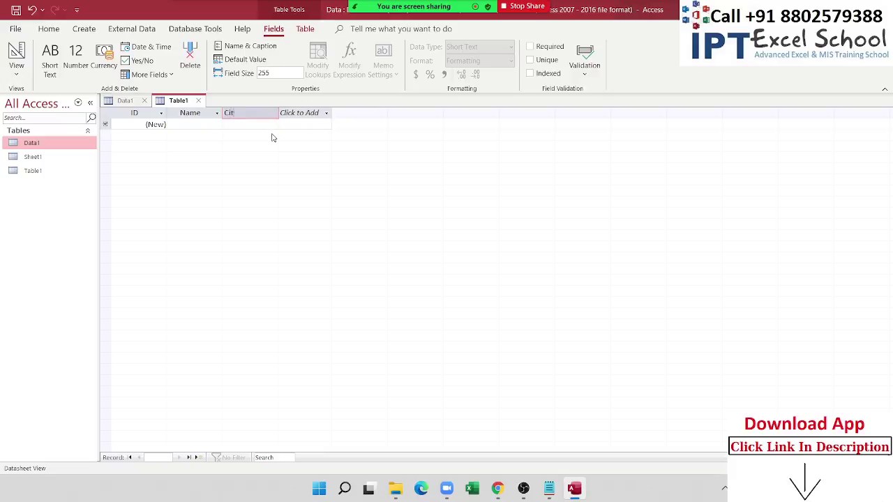
pyautogui.press('Return')
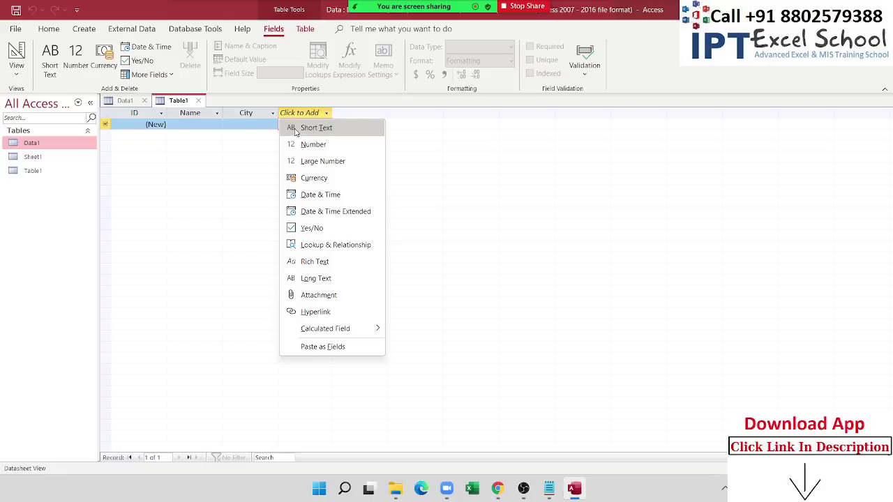
pyautogui.click(296, 132)
pyautogui.write('Mon')
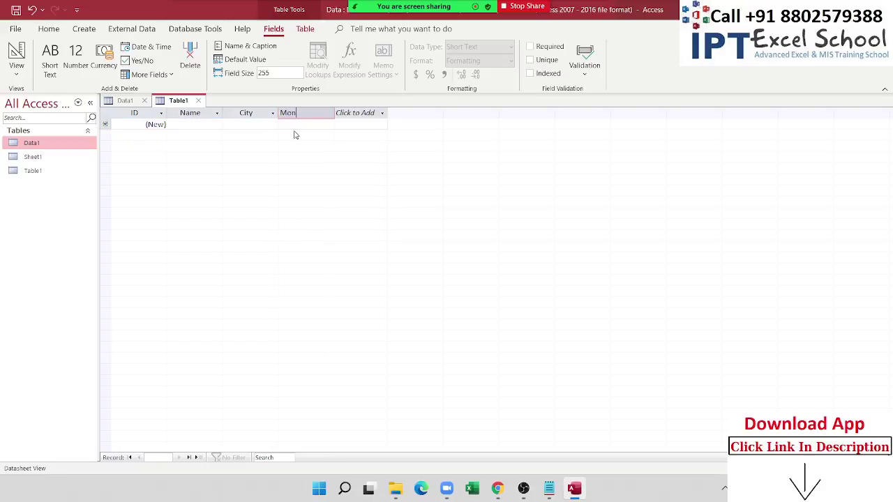
pyautogui.write('bile')
pyautogui.press('Return')
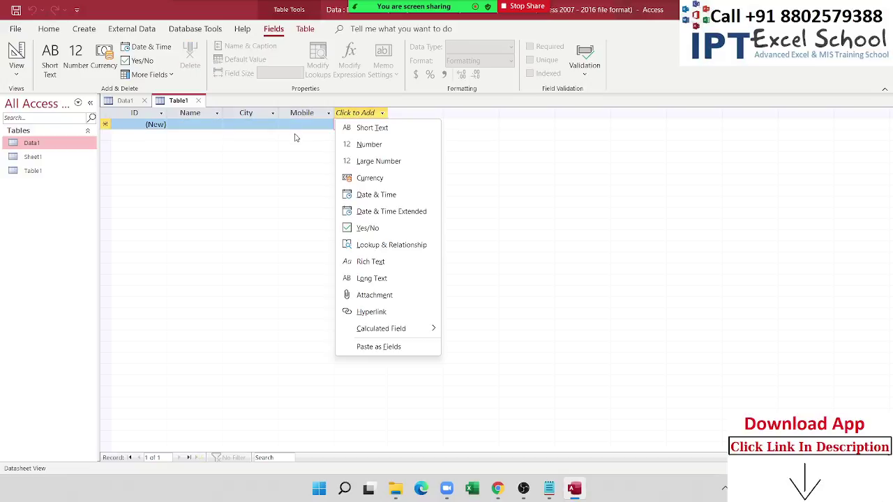
# Add a number field Amt and a text field GST, then go to the new record row
pyautogui.click(366, 146)
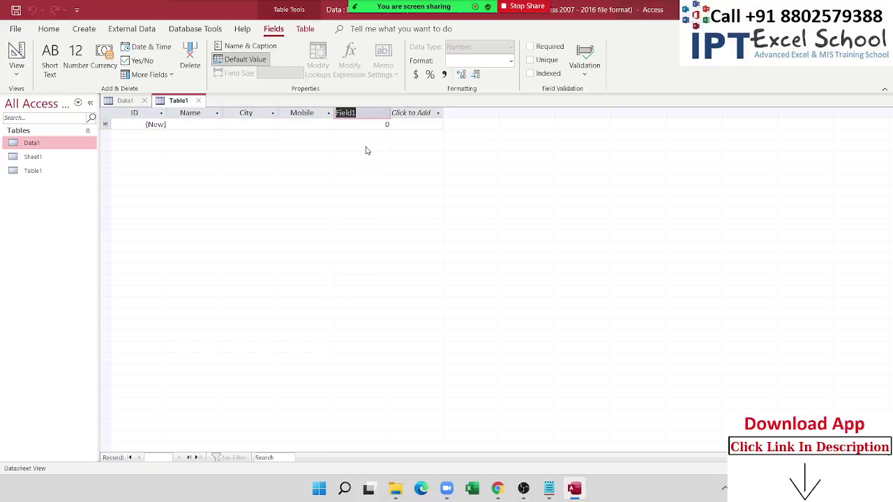
pyautogui.write('Amt')
pyautogui.press('Return')
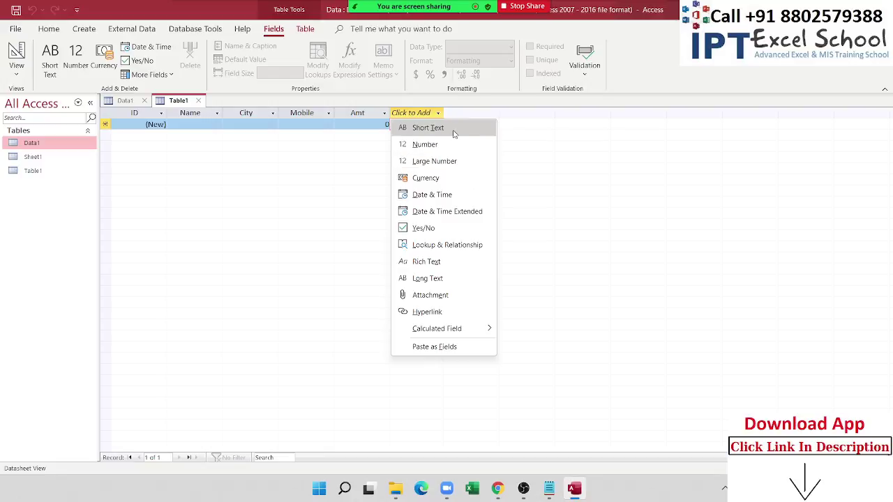
pyautogui.click(461, 127)
pyautogui.write('GS')
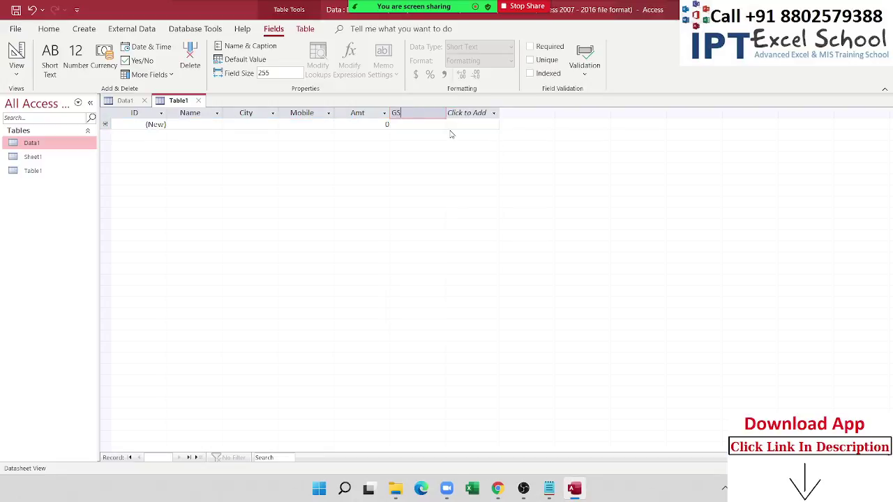
pyautogui.write('T')
pyautogui.click(295, 126)
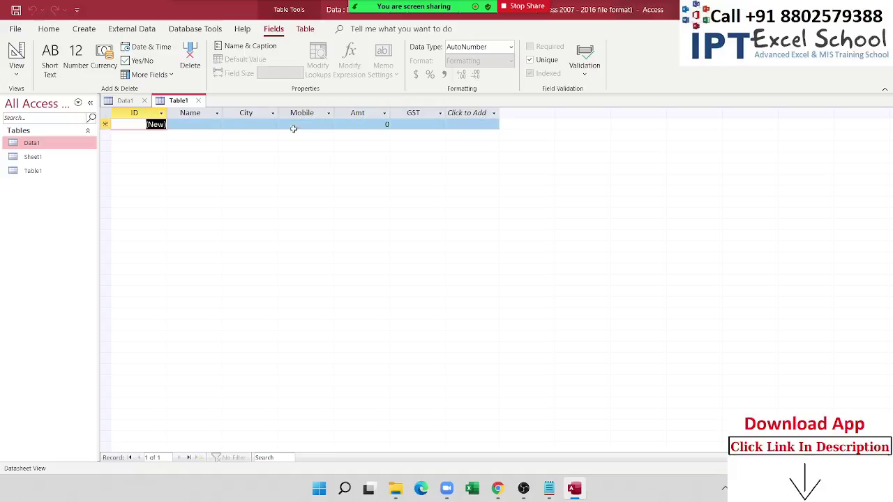
# Enter a record with the customer's name, city Delhi, their mobile number, Amt 652 and GST 85
pyautogui.click(185, 126)
pyautogui.write('P')
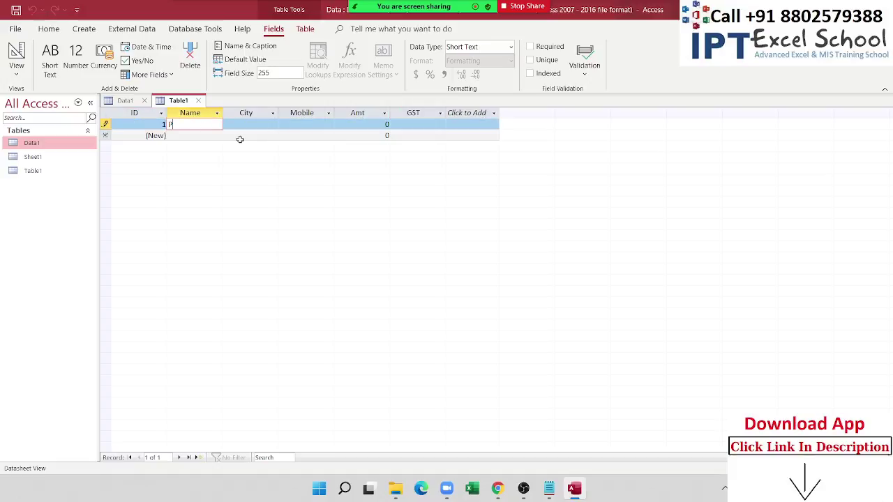
pyautogui.write('uja')
pyautogui.press('Tab')
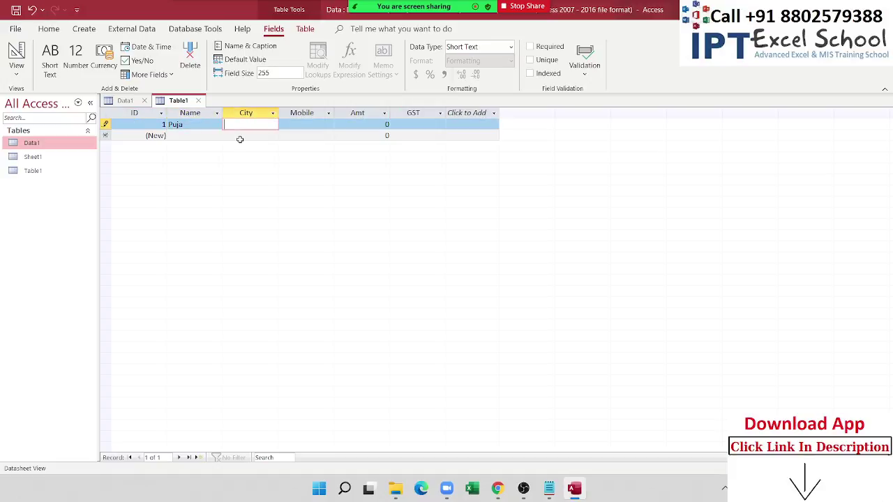
pyautogui.write('Delhi')
pyautogui.press('Tab')
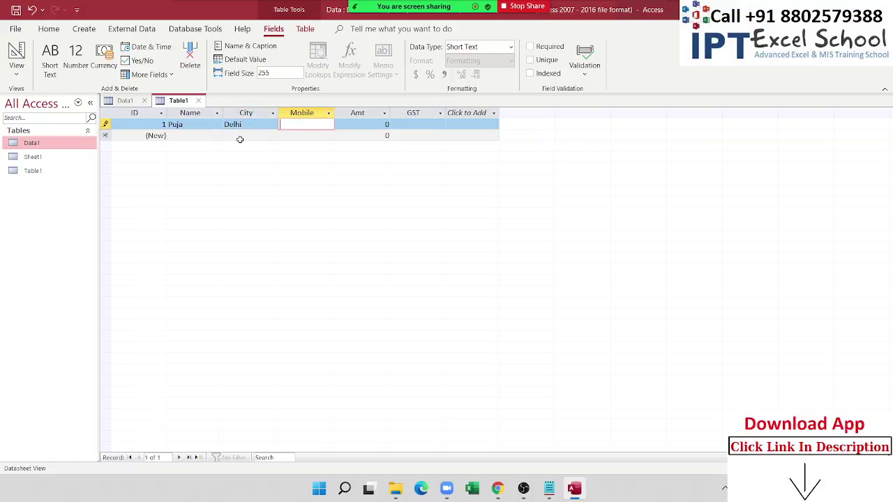
pyautogui.press('Tab')
pyautogui.write('652')
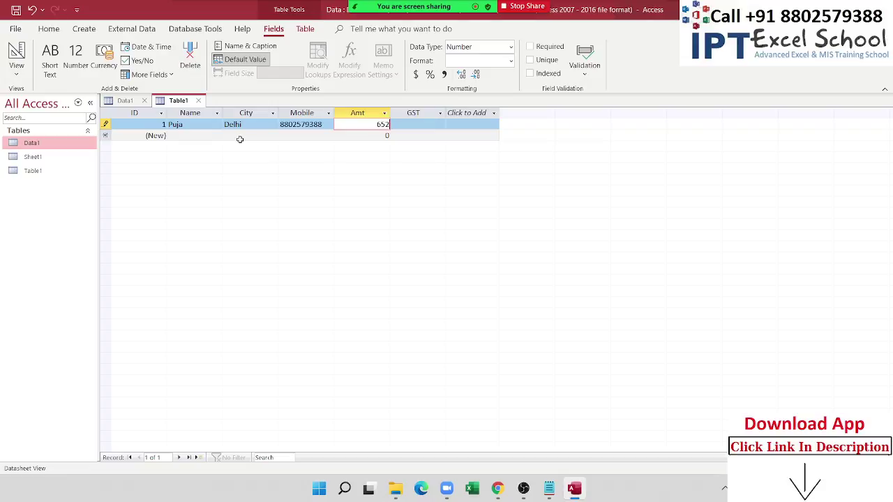
pyautogui.press('Tab')
pyautogui.write('85')
pyautogui.press('Tab')
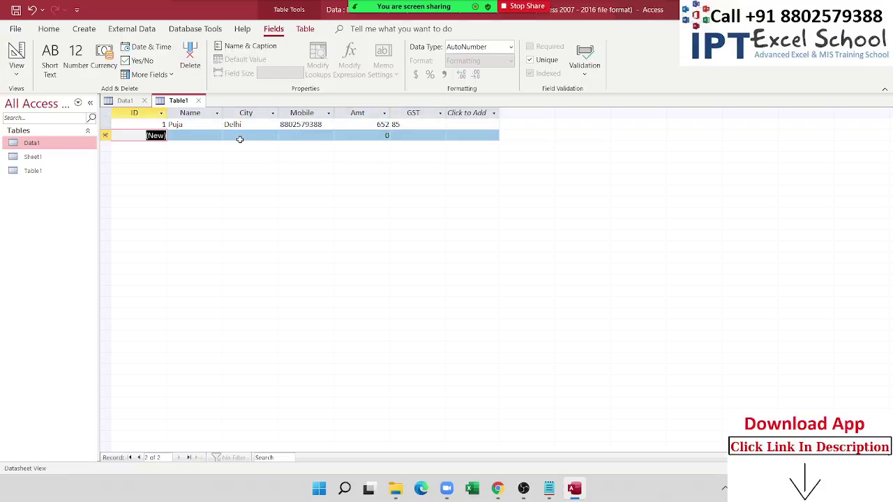
pyautogui.press('Tab')
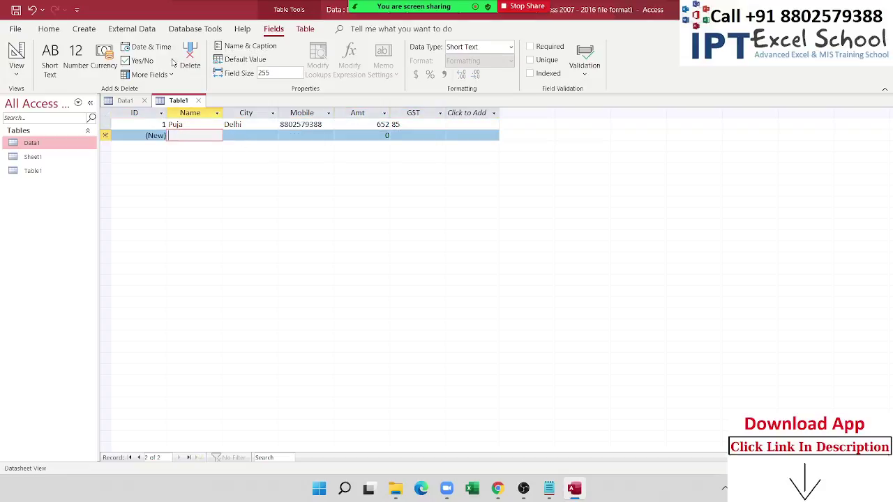
# Close Table1 and save it under the name CT
pyautogui.click(198, 101)
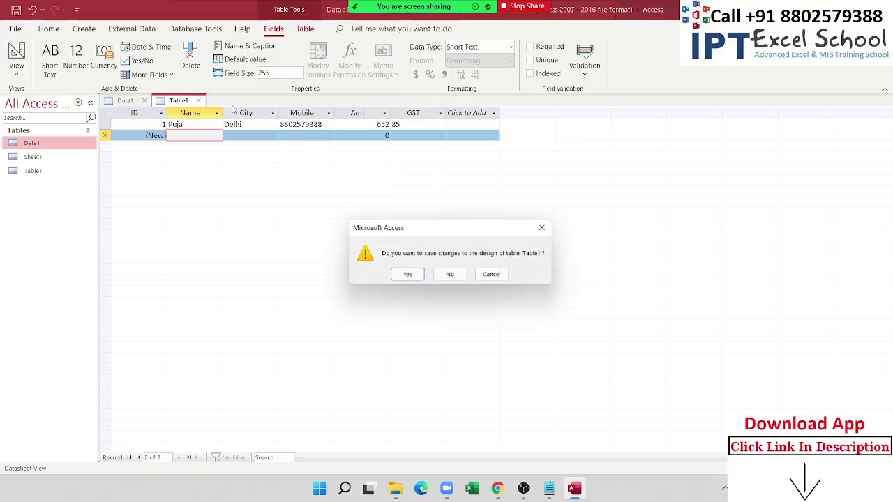
pyautogui.click(412, 277)
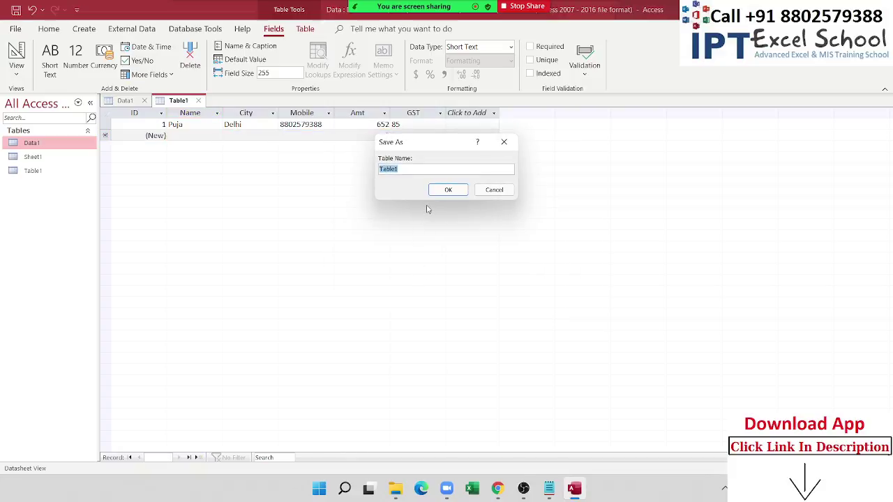
pyautogui.write('CT')
pyautogui.click(448, 190)
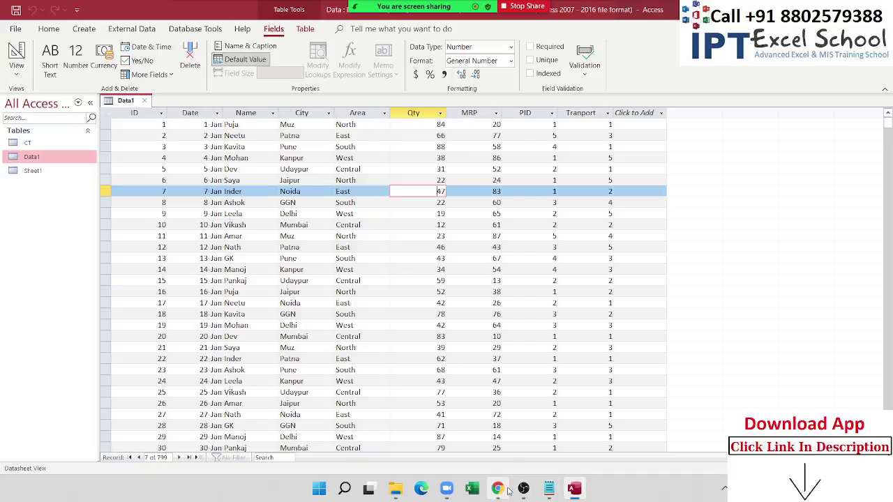
# Close the Speedtest result page in the browser and return to Access
pyautogui.click(499, 489)
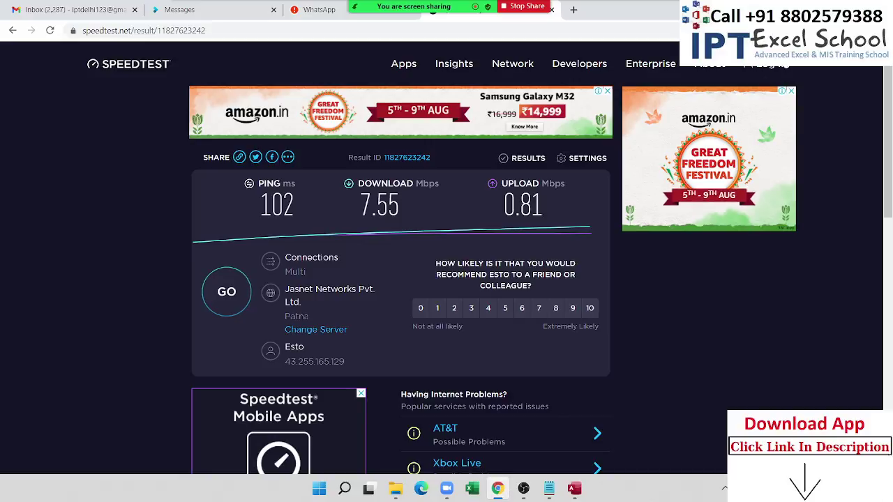
pyautogui.click(552, 10)
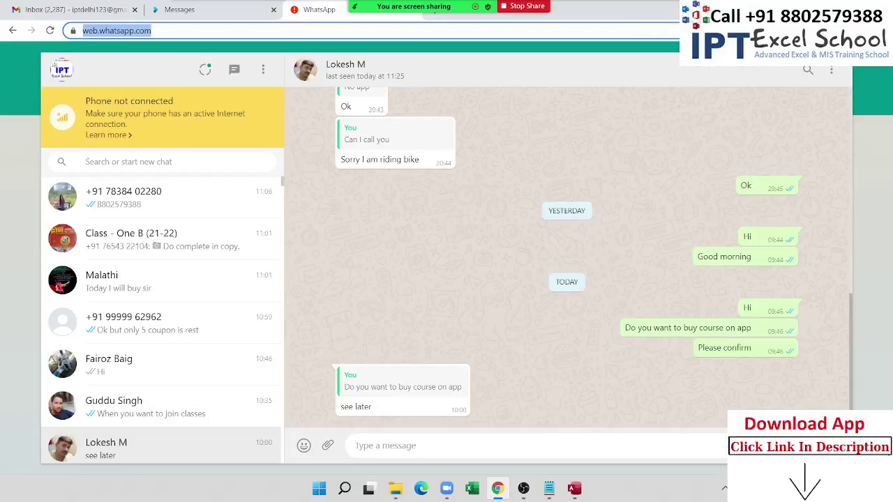
pyautogui.hotkey('alt', 'Tab')
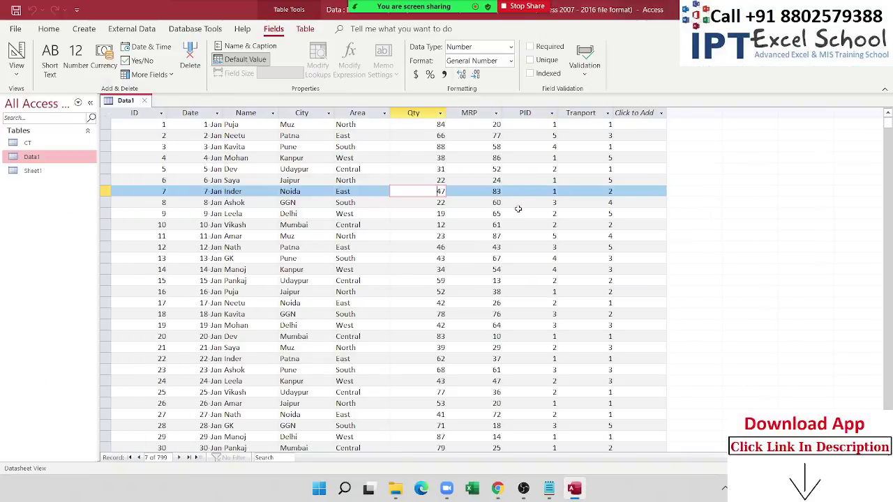
pyautogui.click(522, 213)
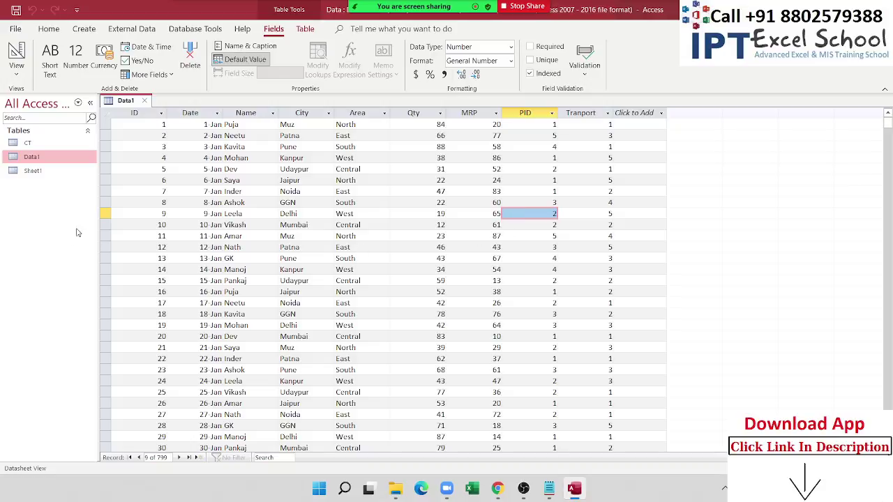
pyautogui.click(84, 28)
# Create a new blank Table1 and show the data-type list for its Click to Add column
pyautogui.click(66, 62)
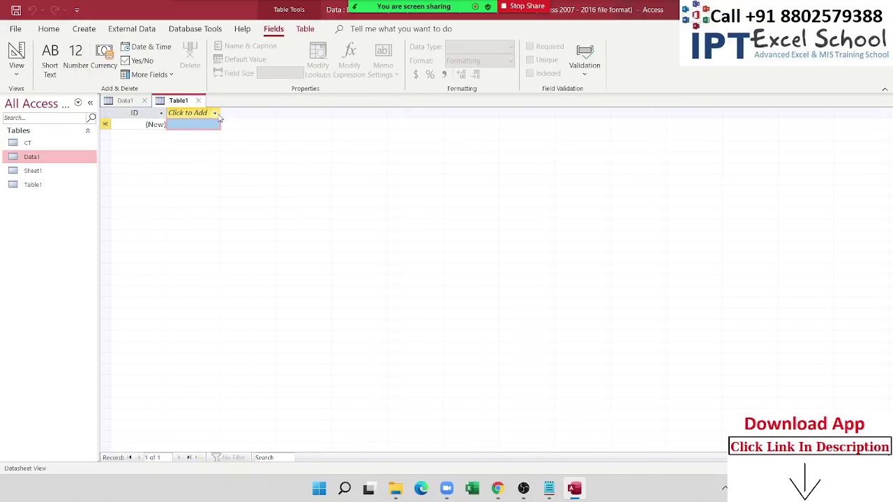
pyautogui.click(218, 115)
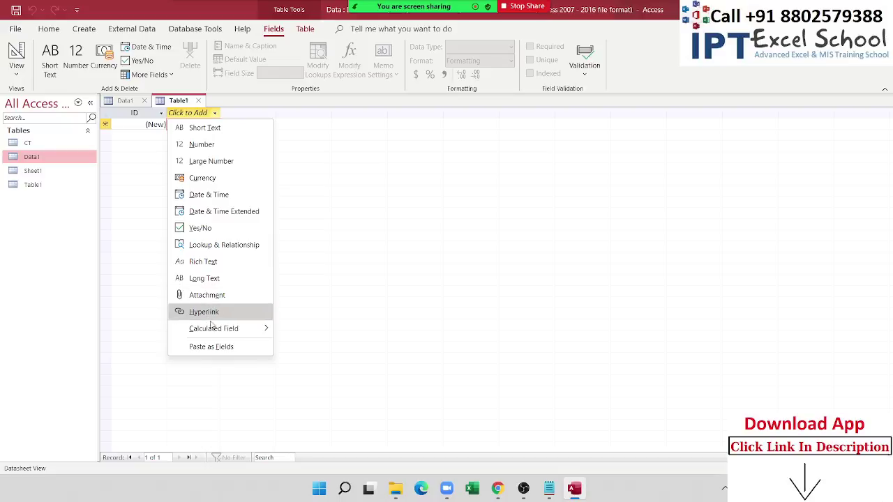
# Browse the field data types with the arrow keys, dismiss the list with Esc, then bring up OBS Studio
pyautogui.moveTo(214, 330)
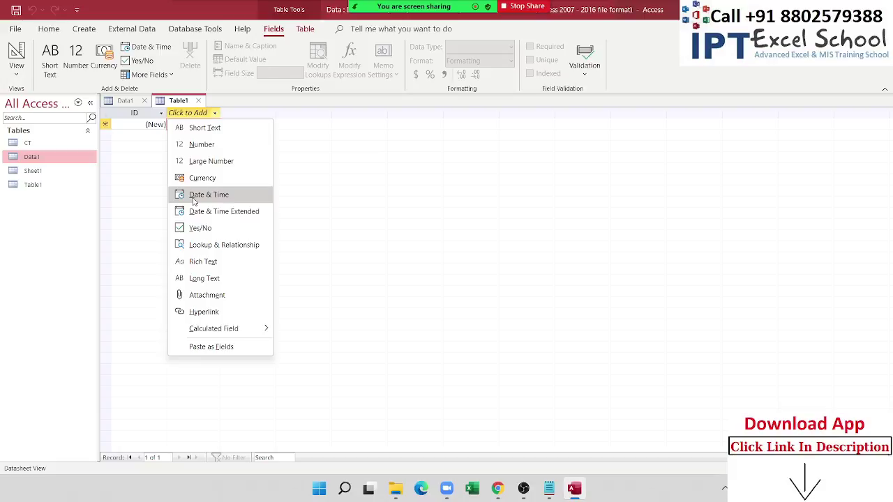
pyautogui.press('Up')
pyautogui.press('Up')
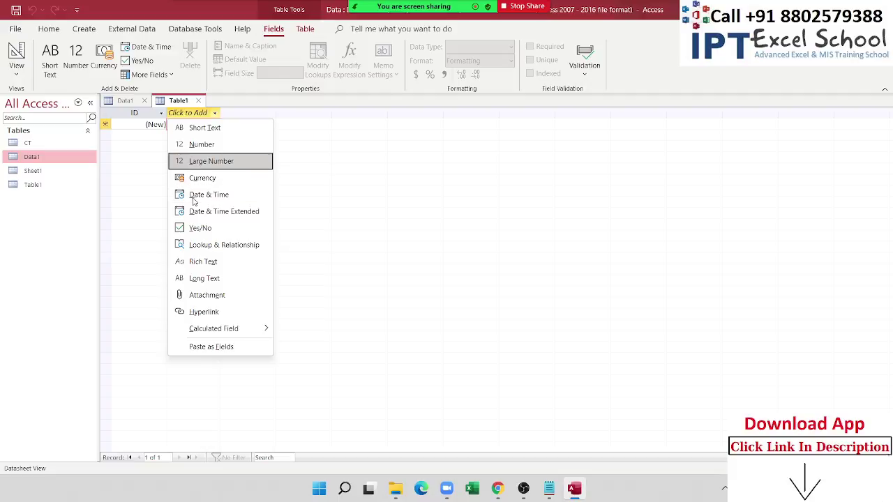
pyautogui.press('Up')
pyautogui.press('Up')
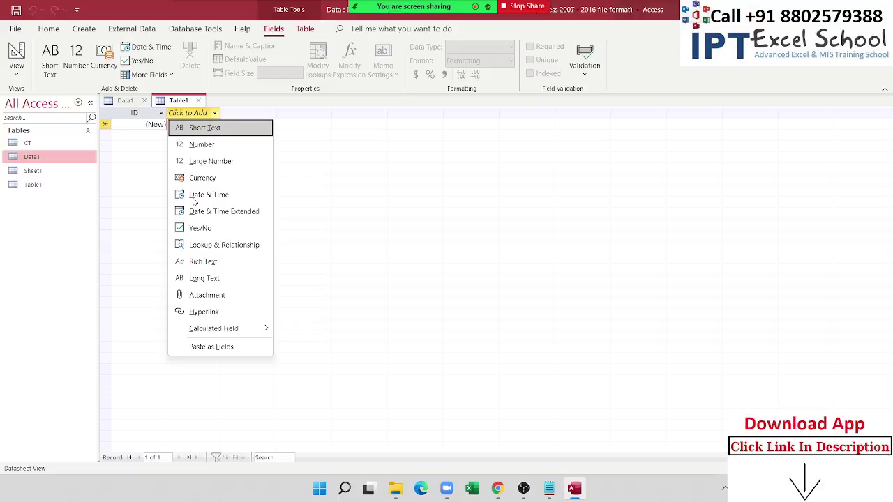
pyautogui.press('Down')
pyautogui.press('Down')
pyautogui.press('Down')
pyautogui.press('Down')
pyautogui.press('Down')
pyautogui.press('Down')
pyautogui.press('Down')
pyautogui.press('Down')
pyautogui.press('Down')
pyautogui.press('Down')
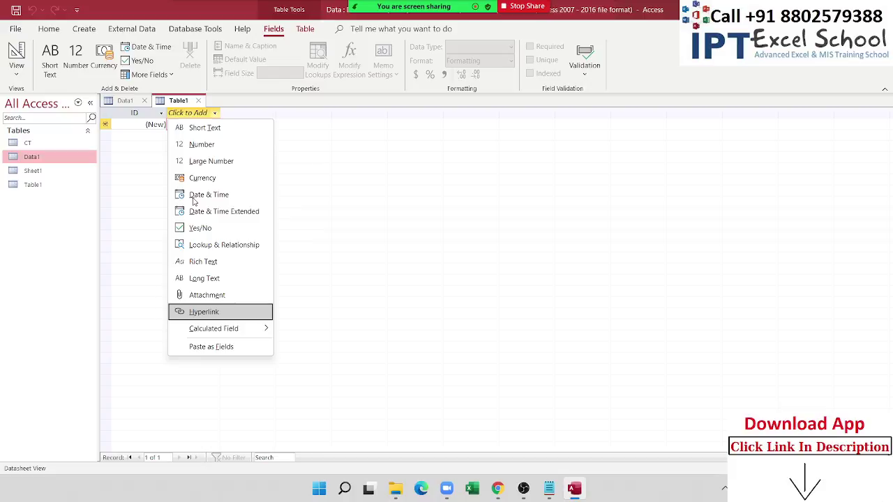
pyautogui.press('Escape')
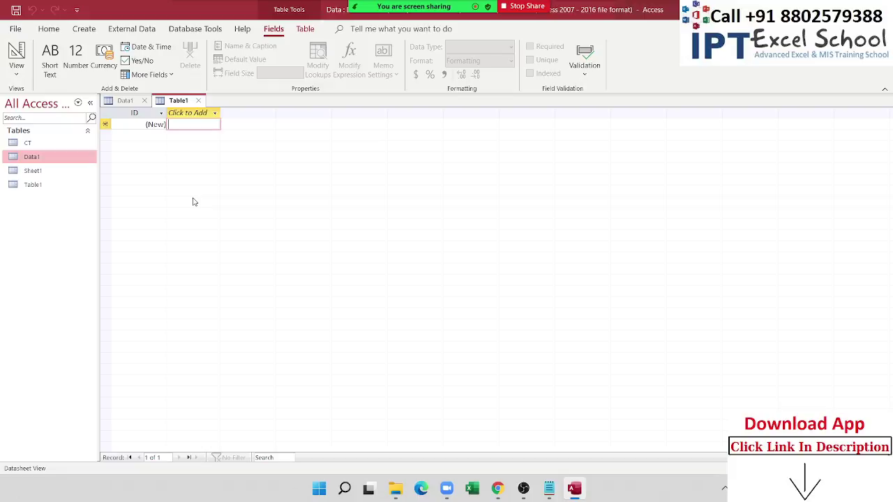
pyautogui.click(523, 489)
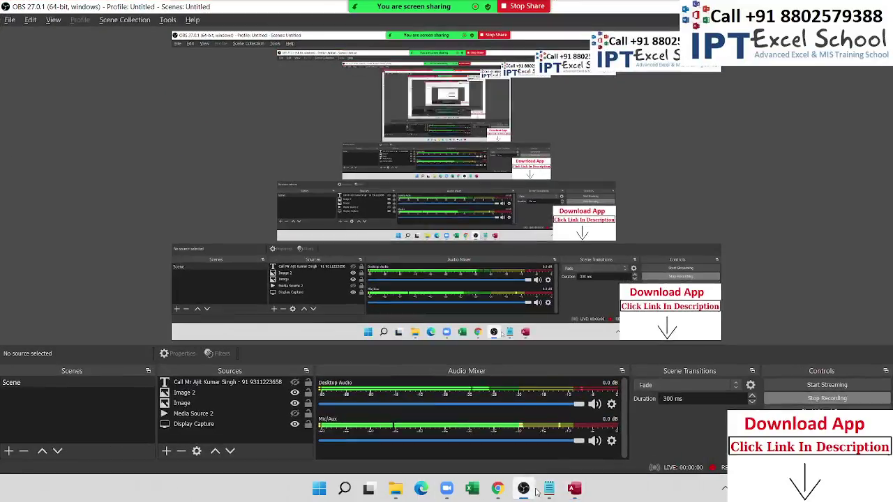